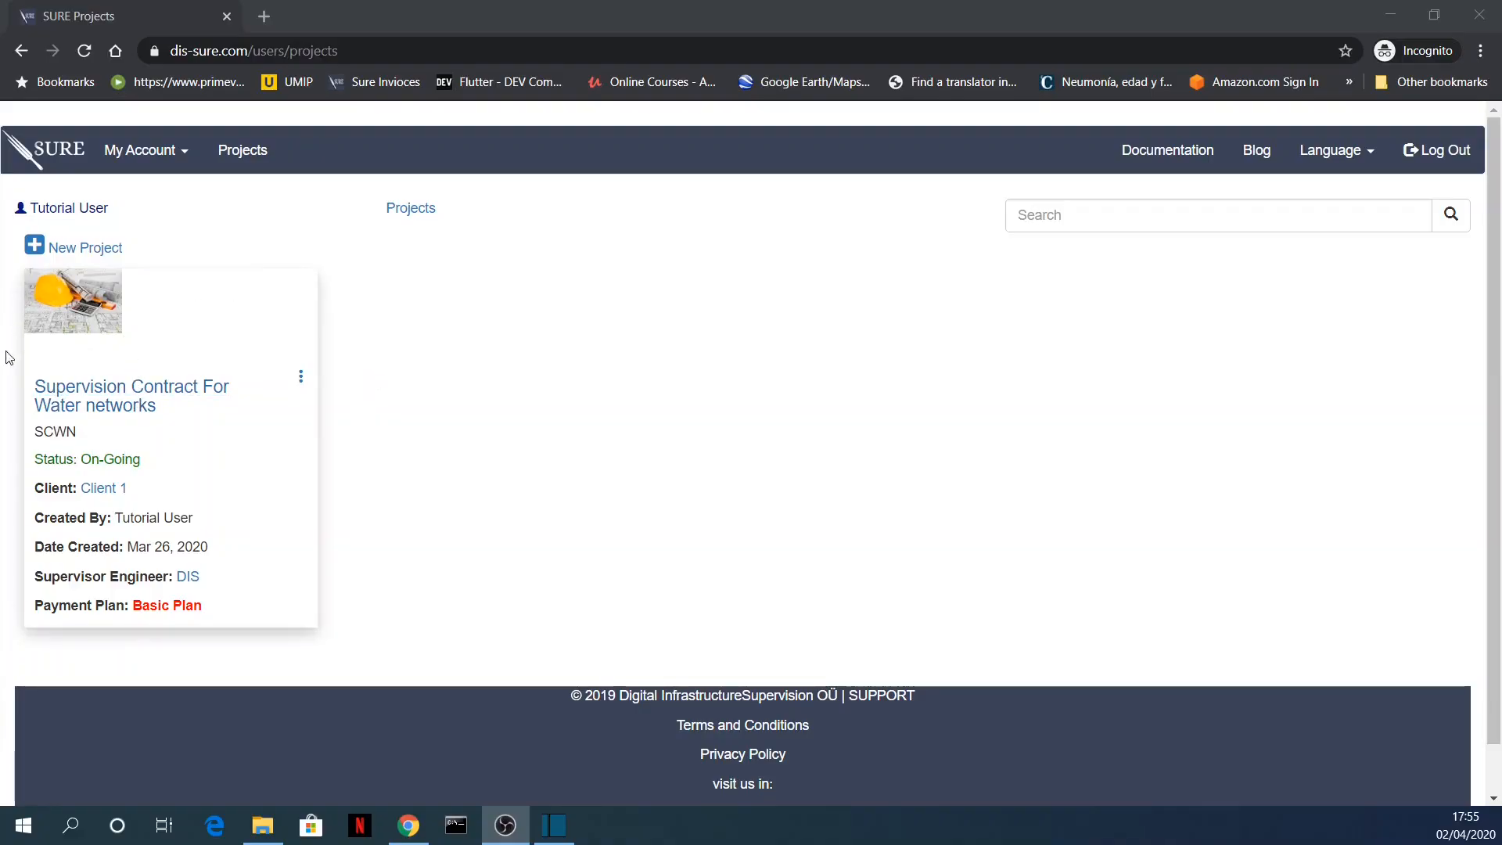
- Open Site-1 in the Phase-1 contract of the Supervision Contract For Water networks project
left_click(98, 407)
scroll(187, 446, "down", 3)
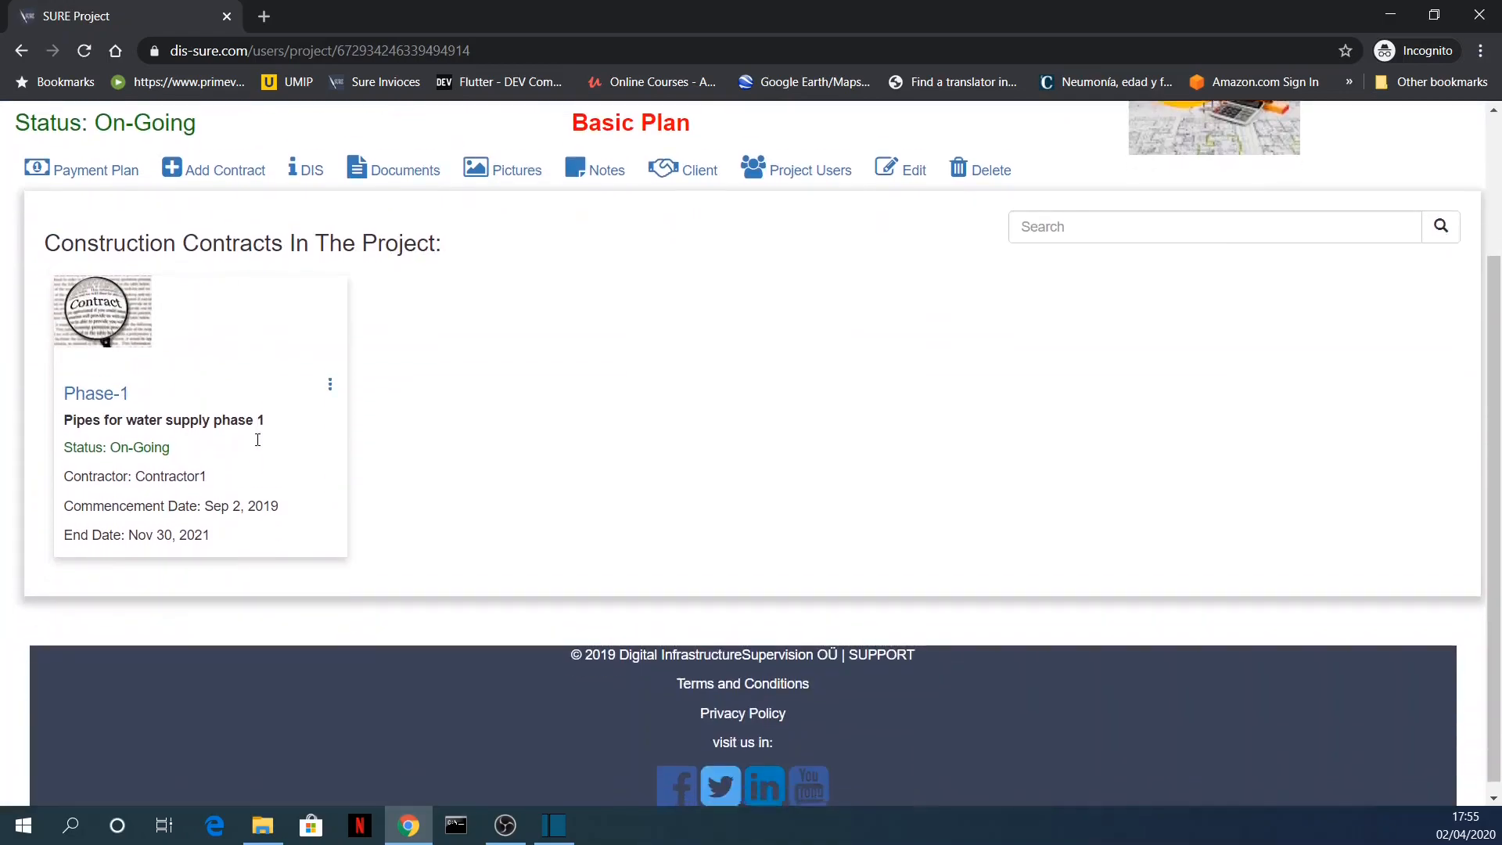
left_click(98, 382)
scroll(361, 428, "down", 8)
left_click(382, 395)
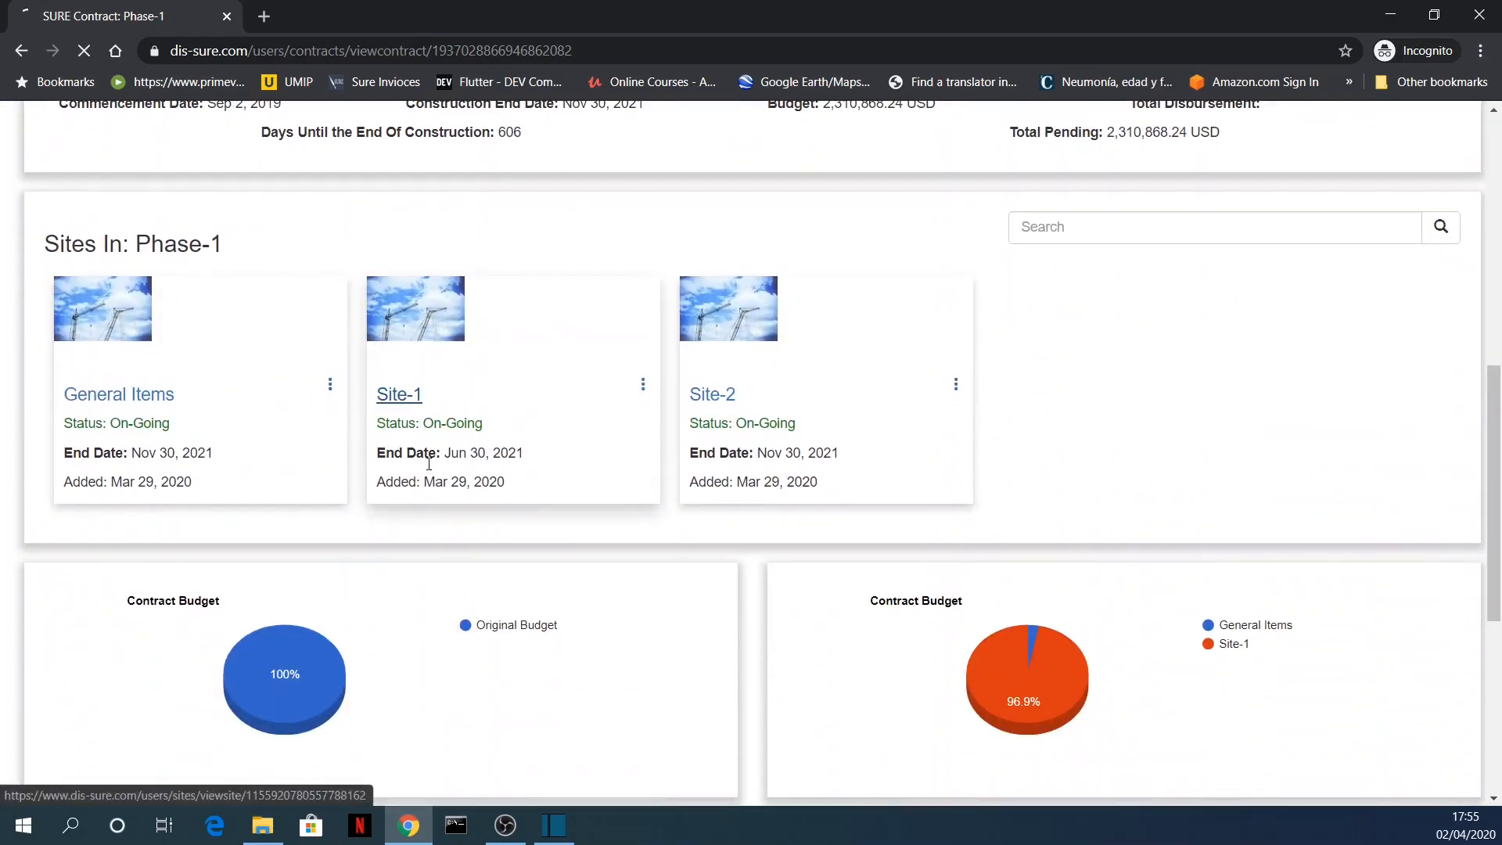
scroll(520, 459, "down", 5)
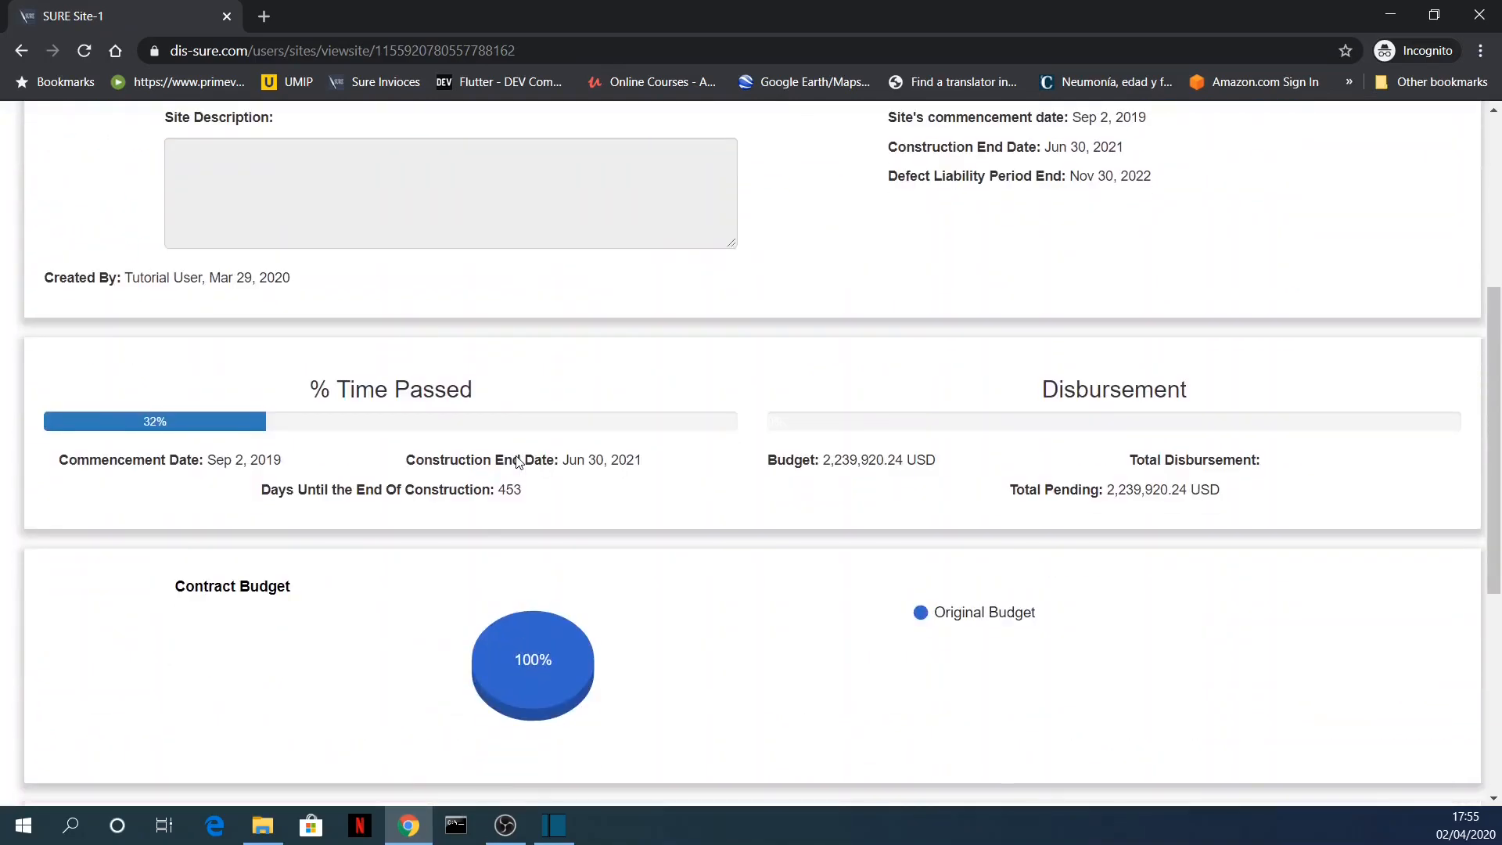
- Open element 310.03 in the 310.0 Earthworks chapter of Site-1's budget
scroll(513, 449, "up", 3)
left_click(503, 316)
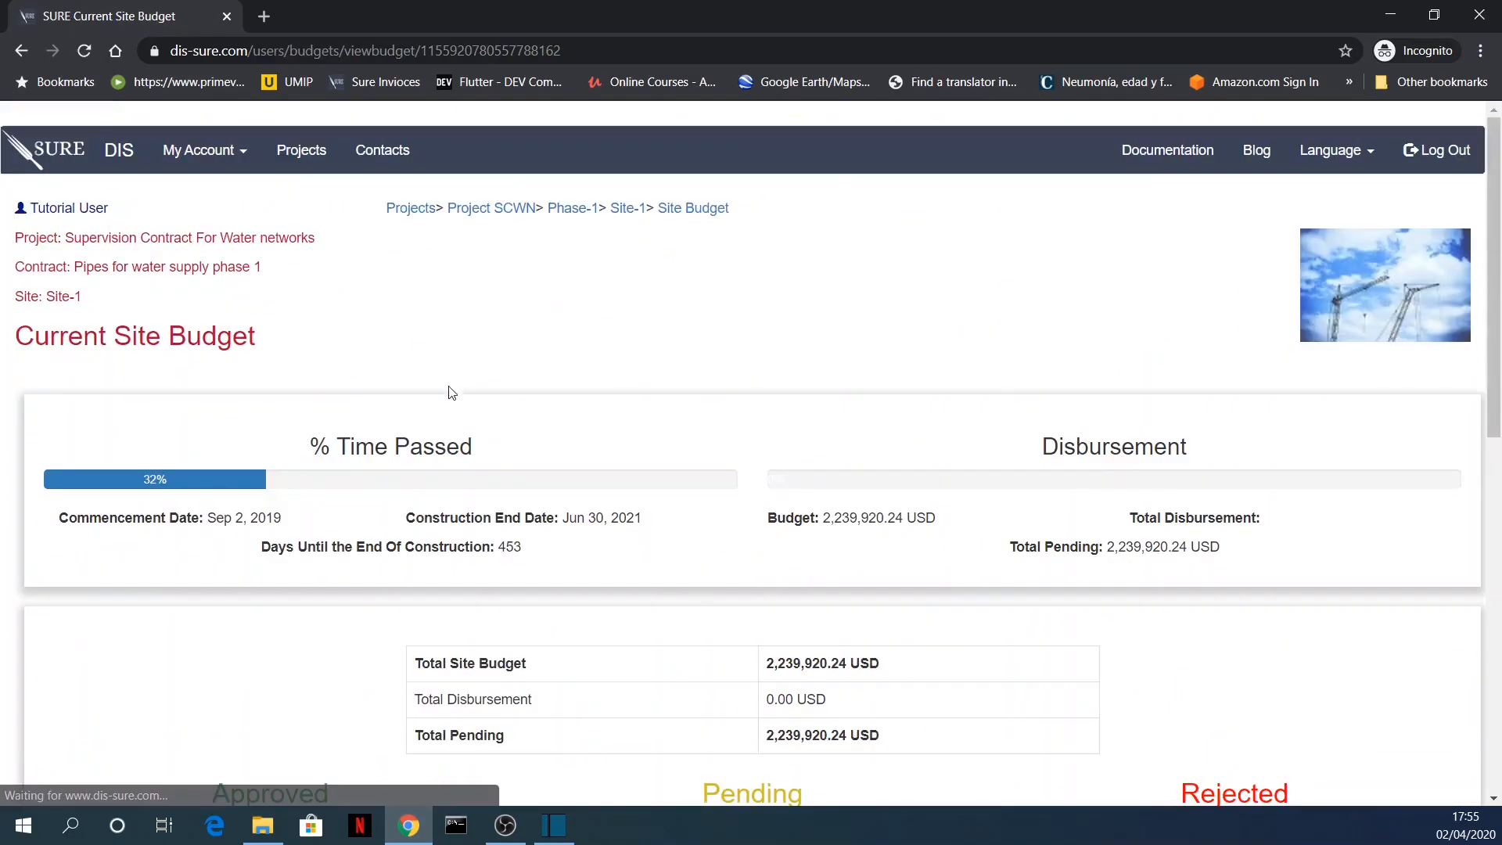
scroll(530, 543, "down", 3)
scroll(530, 544, "down", 6)
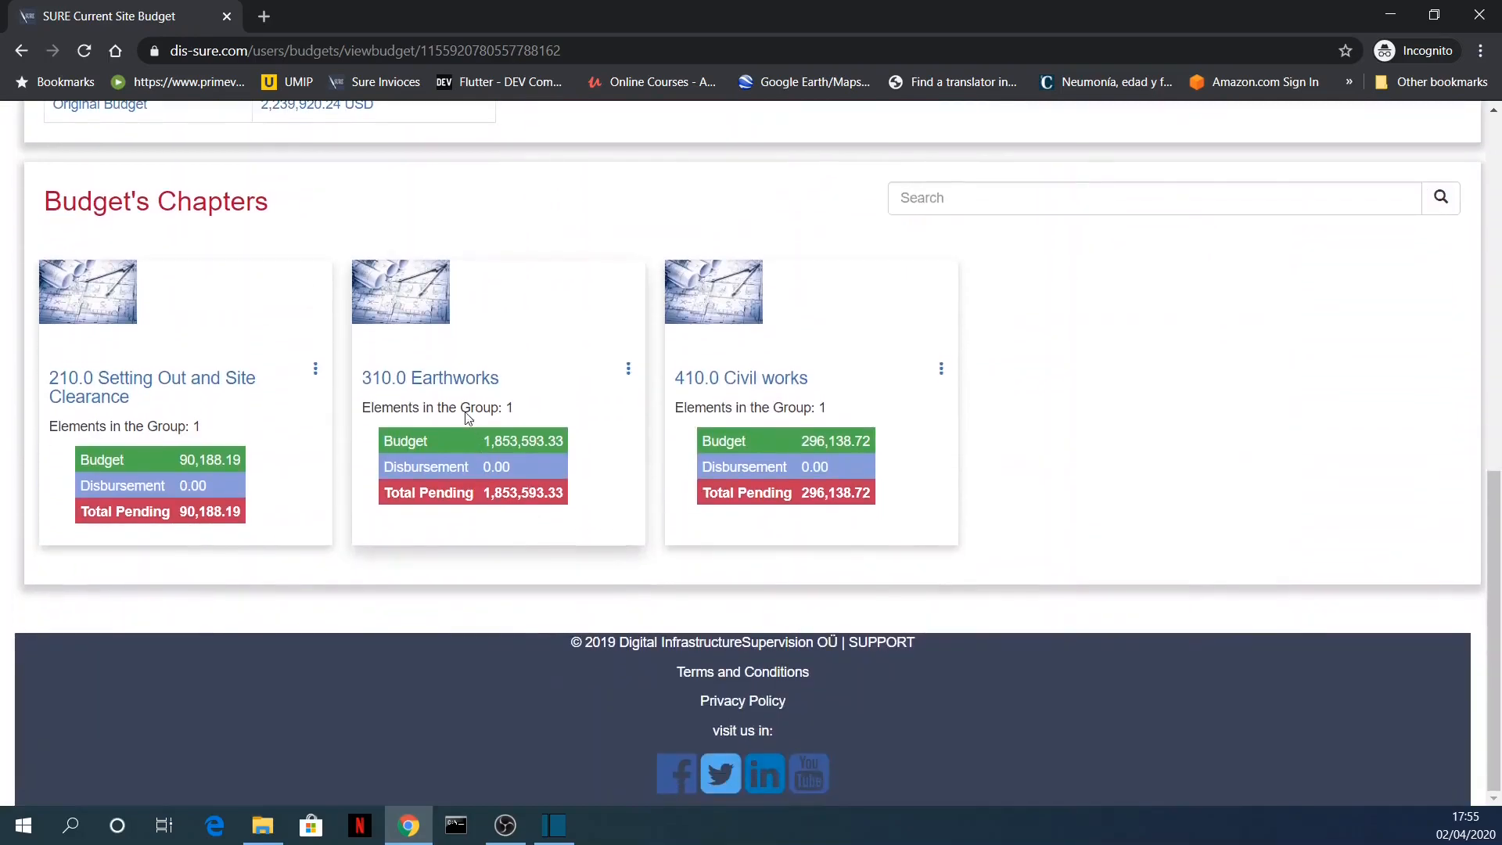
left_click(422, 377)
scroll(548, 414, "down", 7)
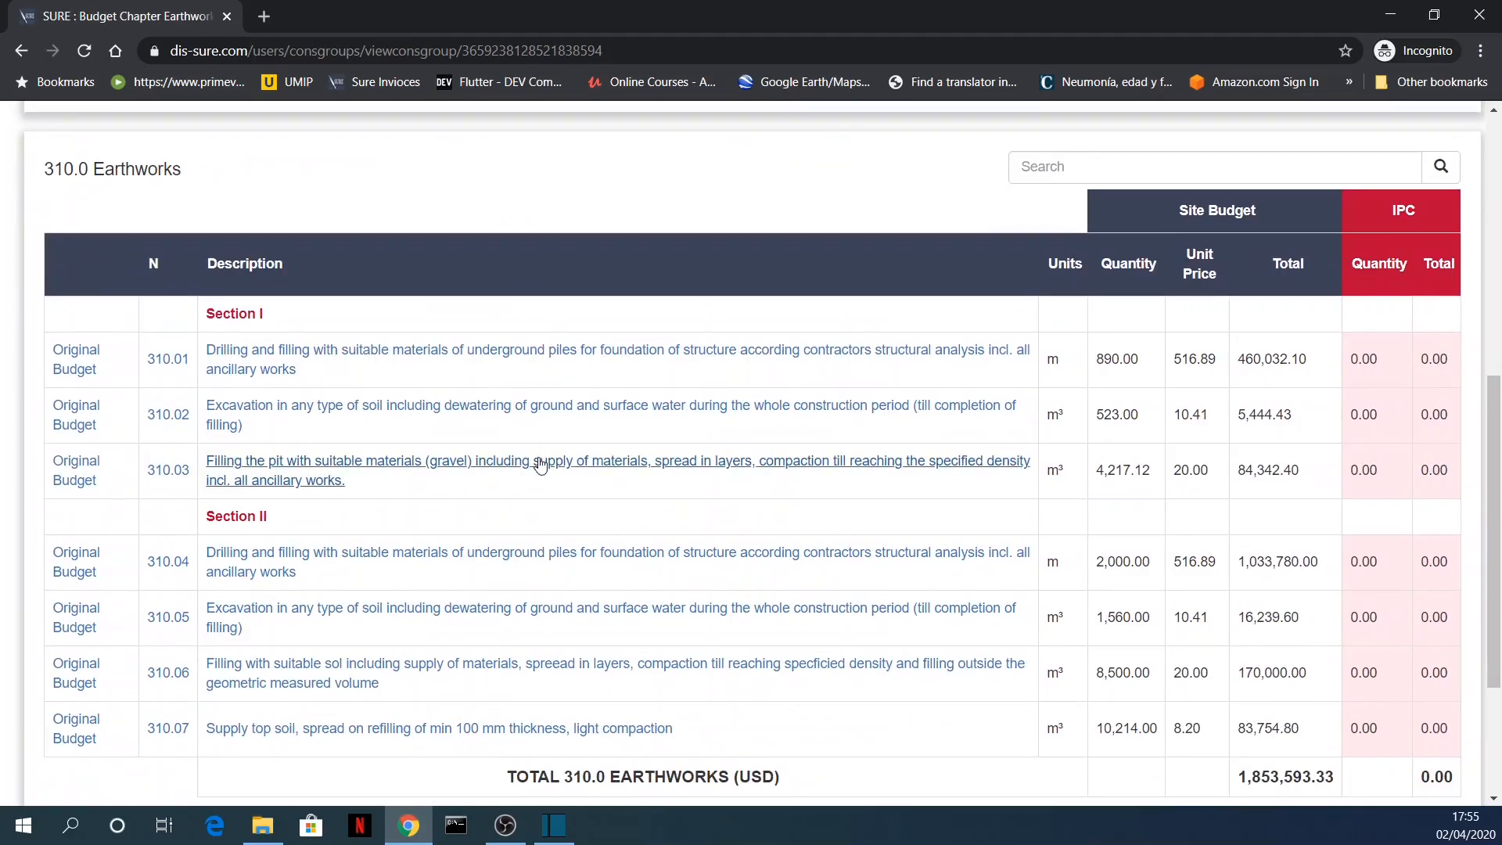
left_click(540, 465)
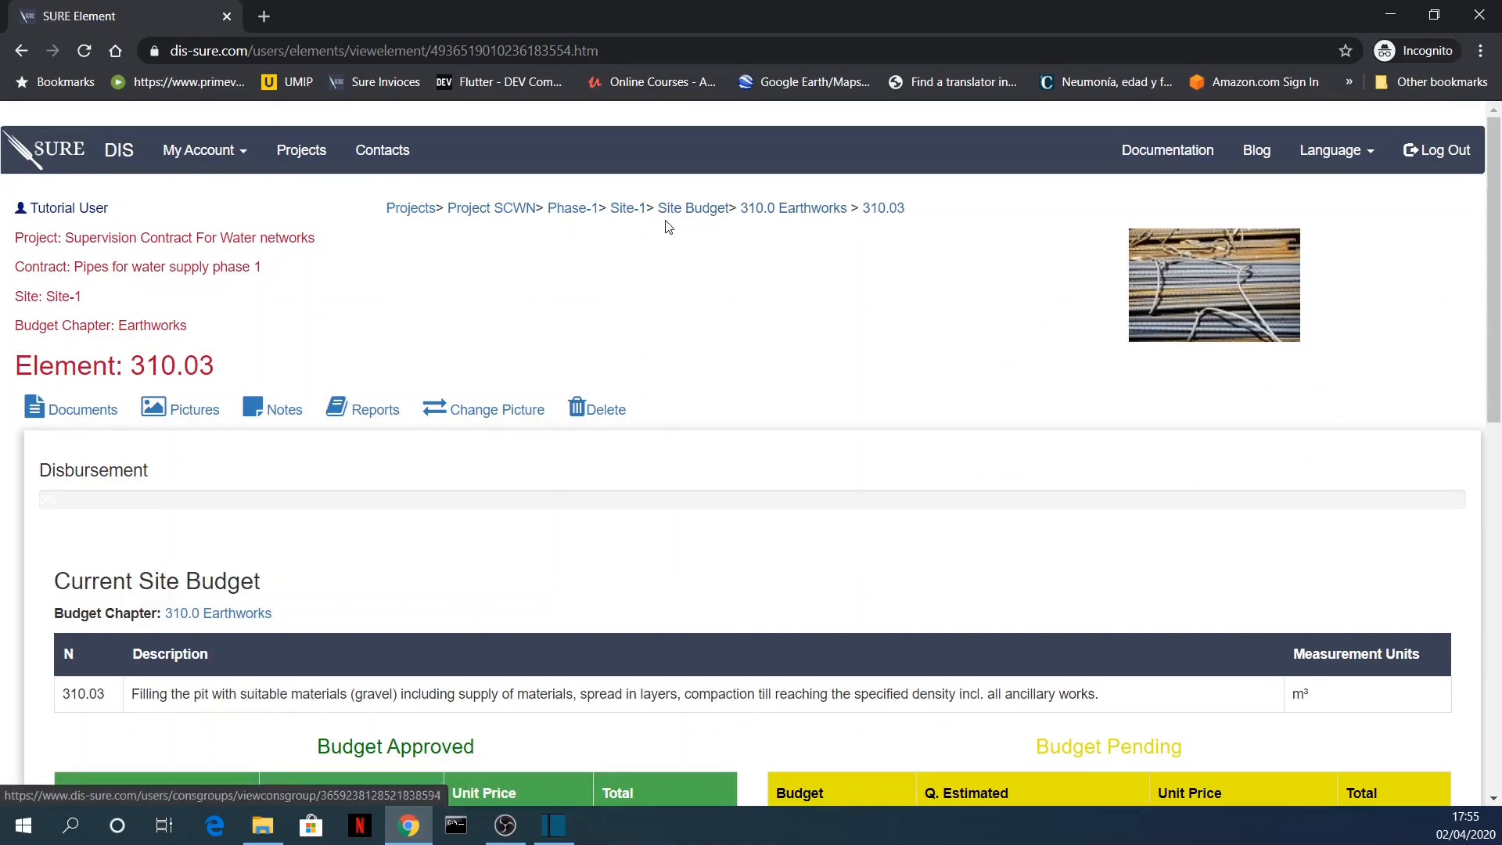
- Return to Project SCWN, review its Phase-1 contract, and open Site-1 from there
left_click(493, 211)
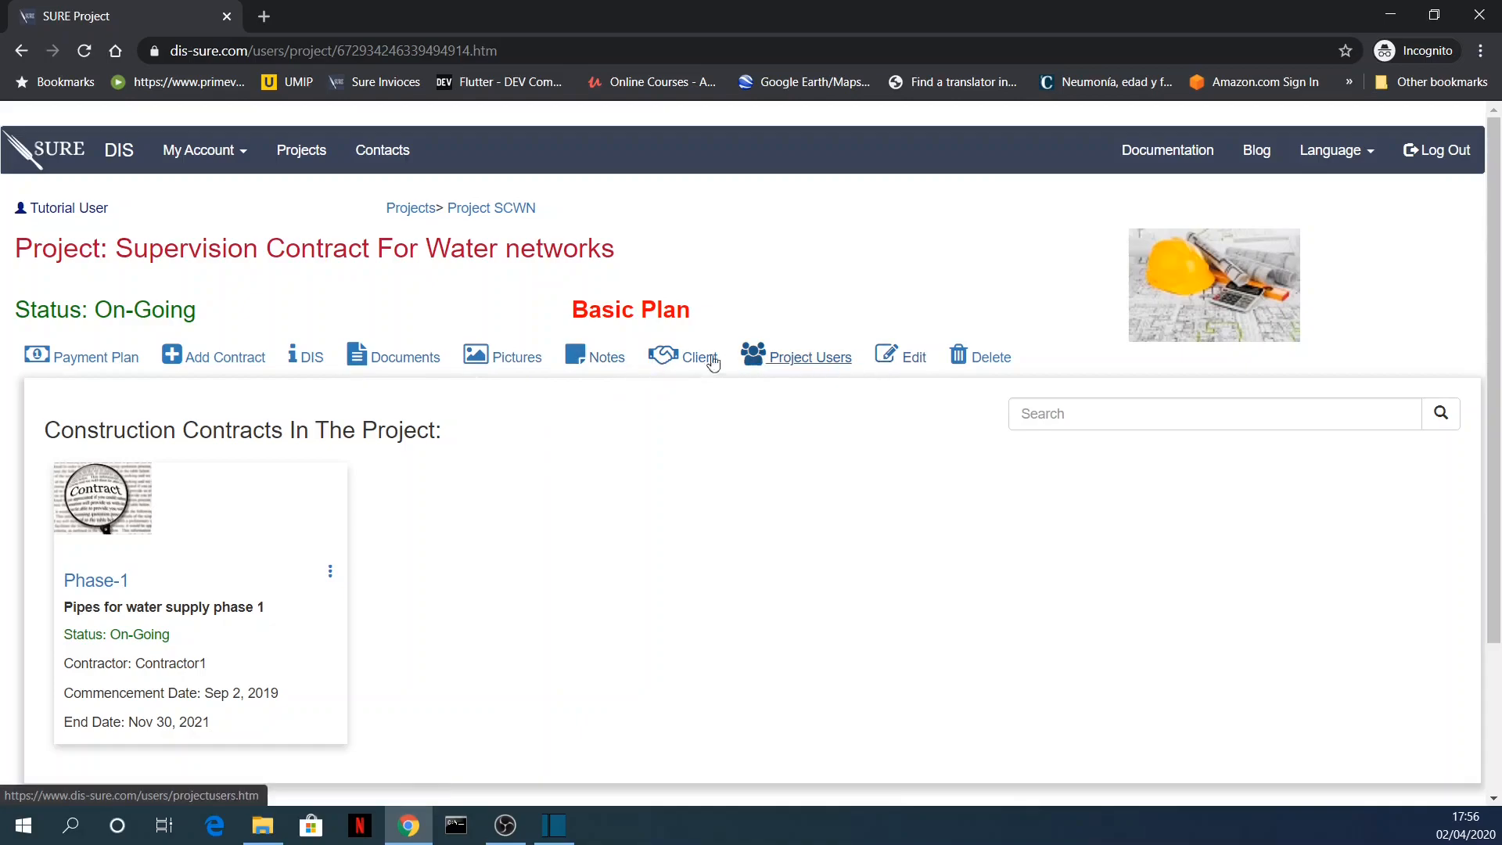
left_click(97, 583)
scroll(417, 419, "down", 3)
scroll(417, 418, "up", 4)
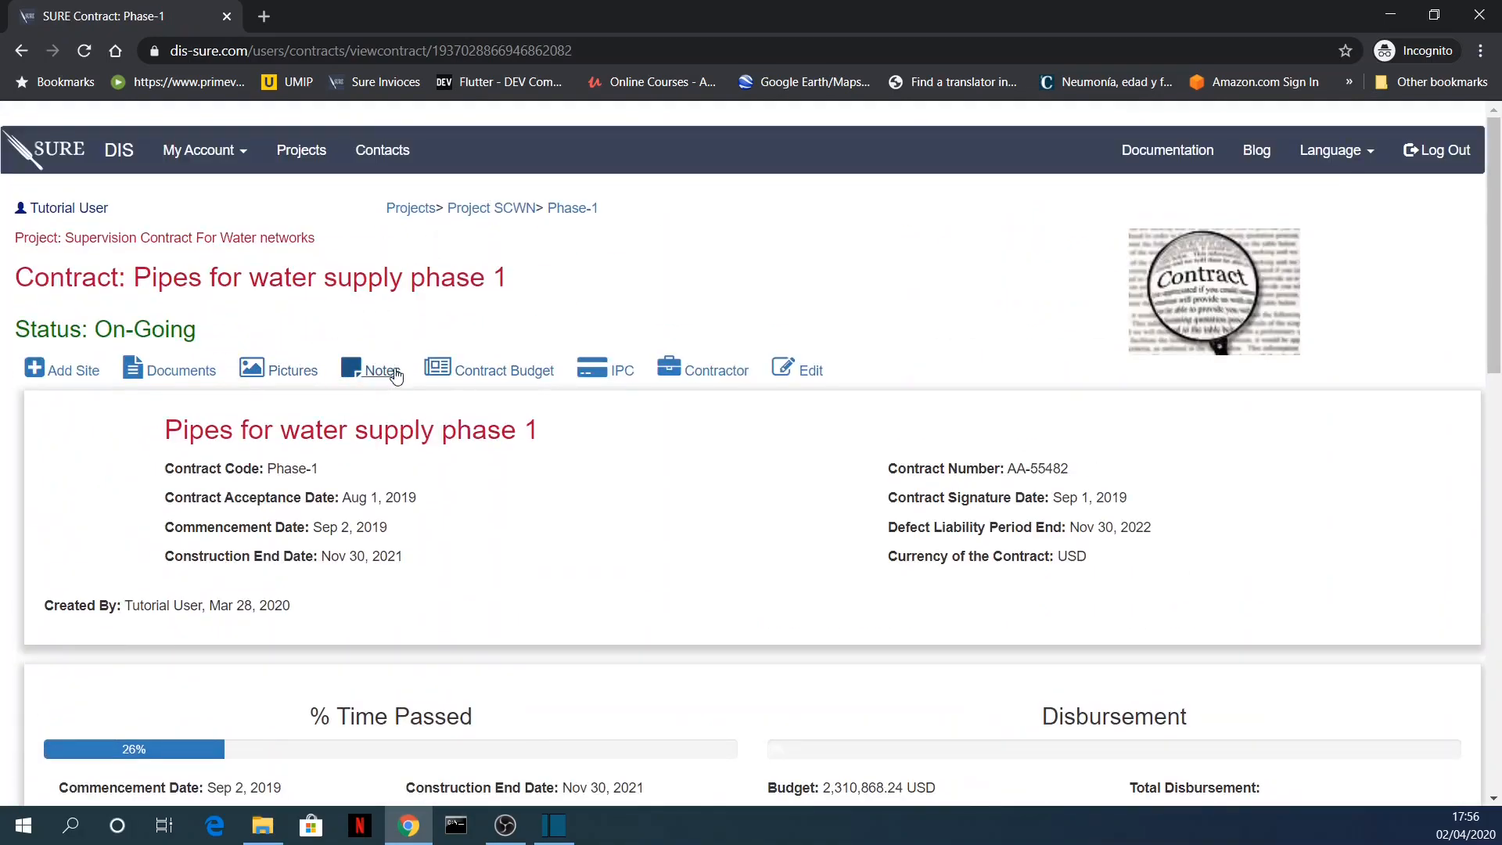
scroll(429, 419, "down", 5)
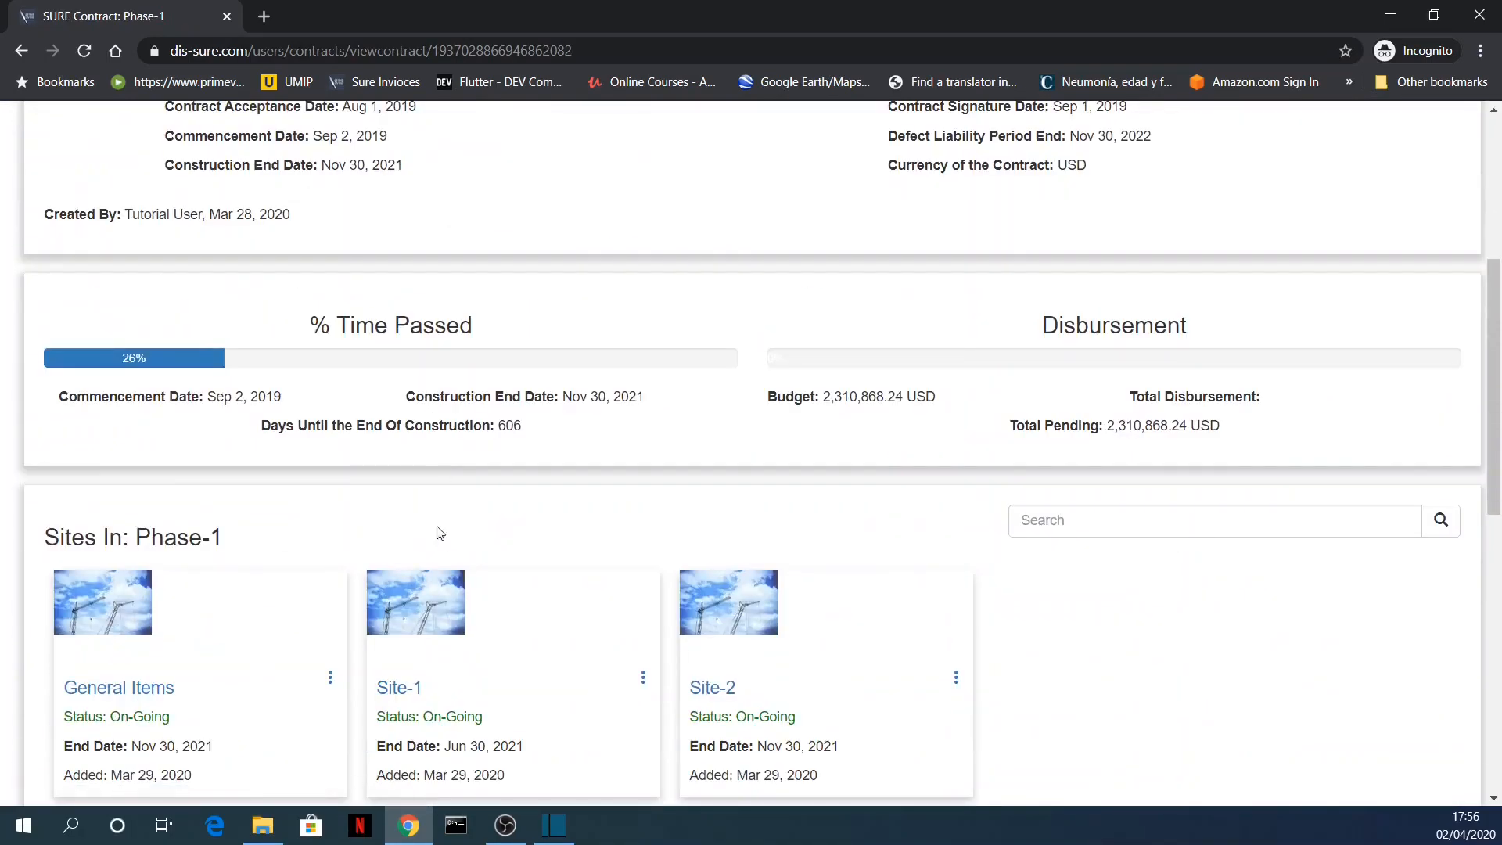
left_click(402, 689)
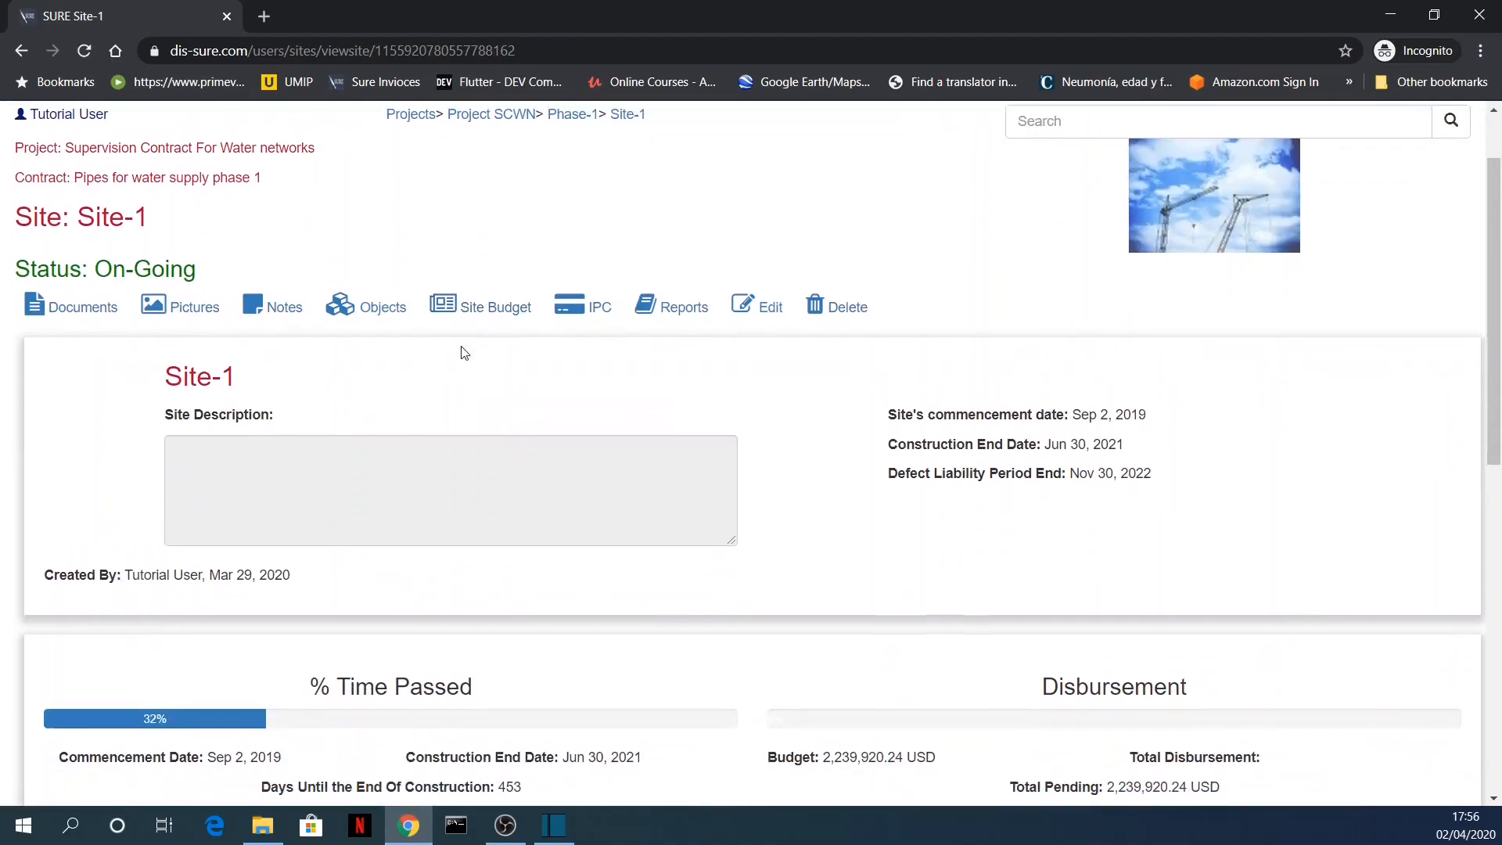
- Review Site-1's page and open element 310.01 in the 310.0 Earthworks chapter of its budget
scroll(378, 367, "down", 3)
scroll(378, 368, "down", 4)
scroll(486, 345, "up", 5)
left_click(494, 207)
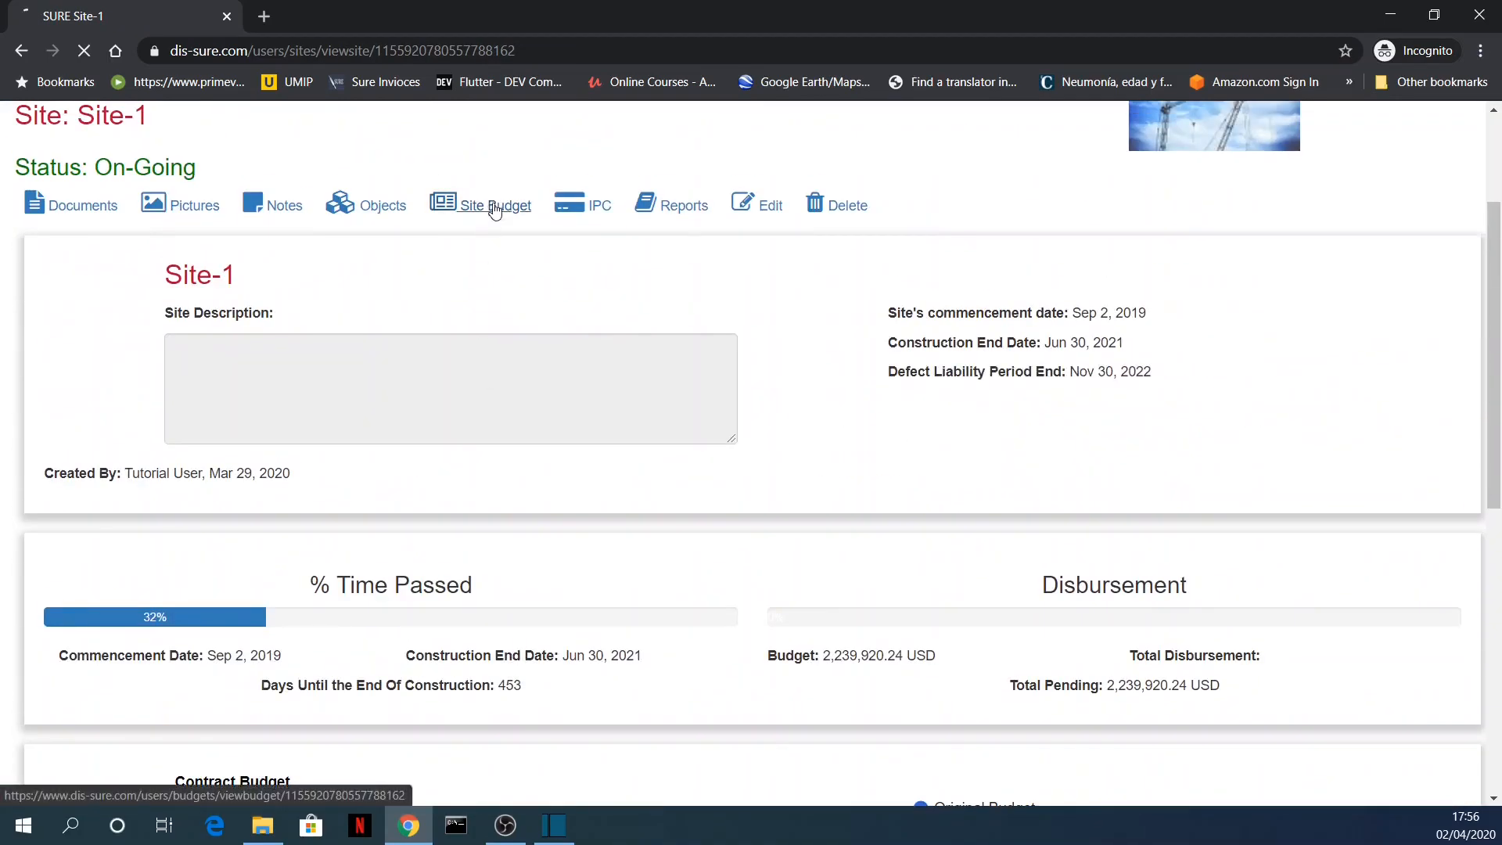
scroll(493, 403, "down", 10)
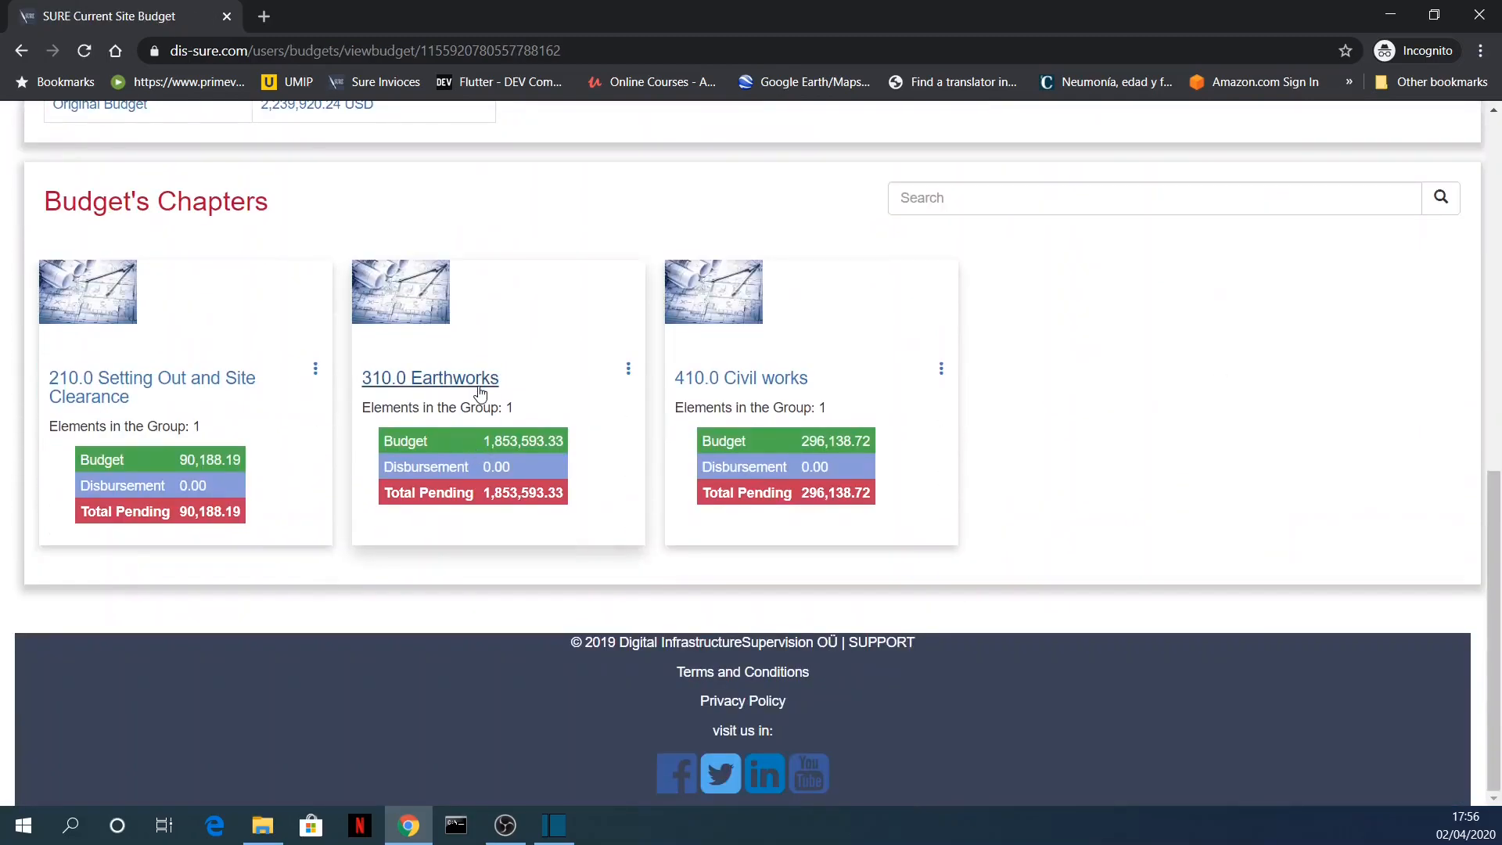
left_click(480, 393)
scroll(503, 547, "down", 4)
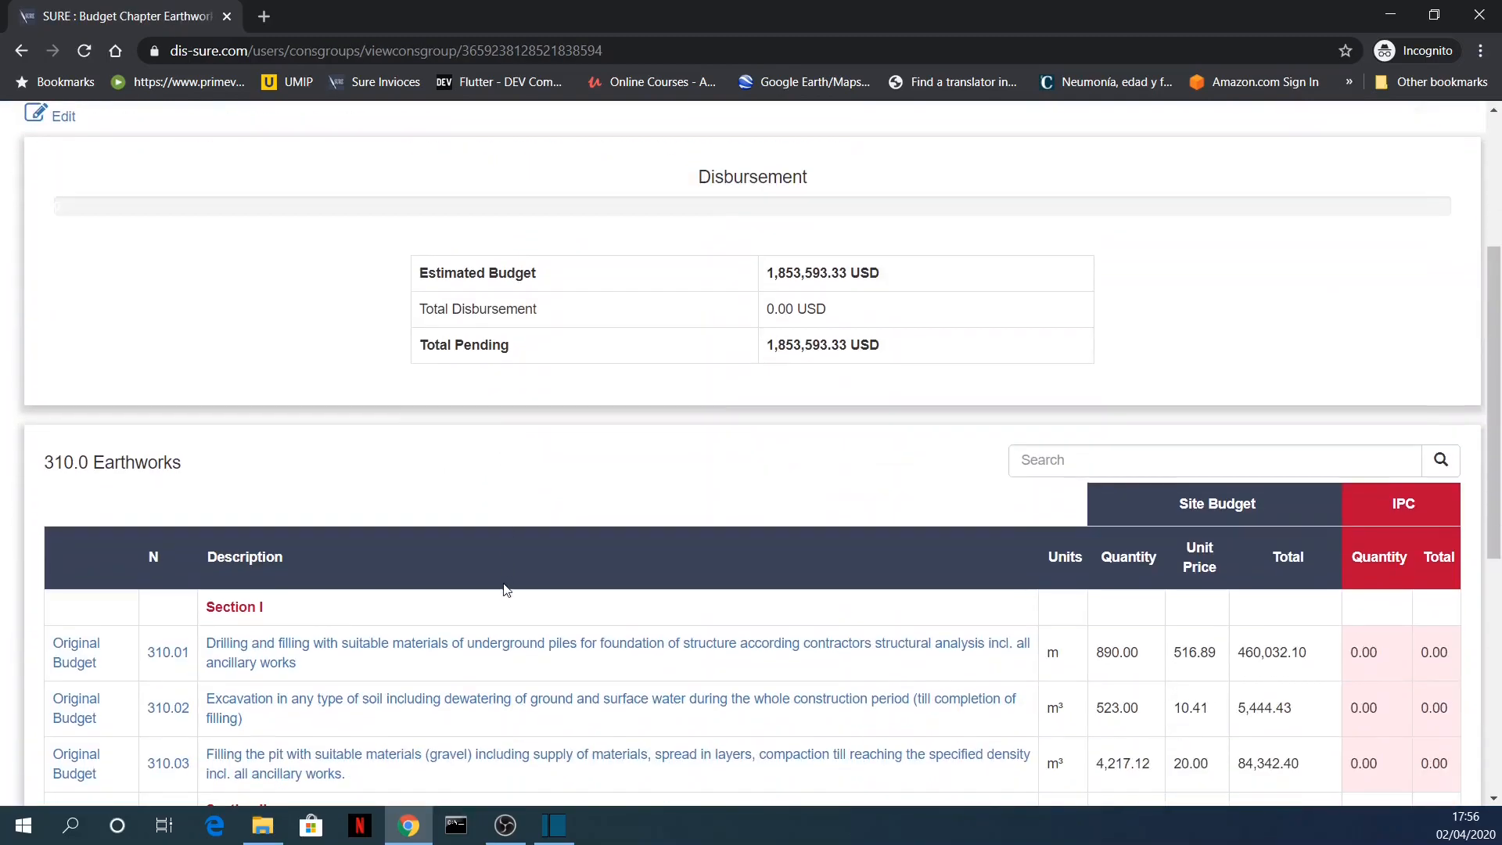
left_click(522, 652)
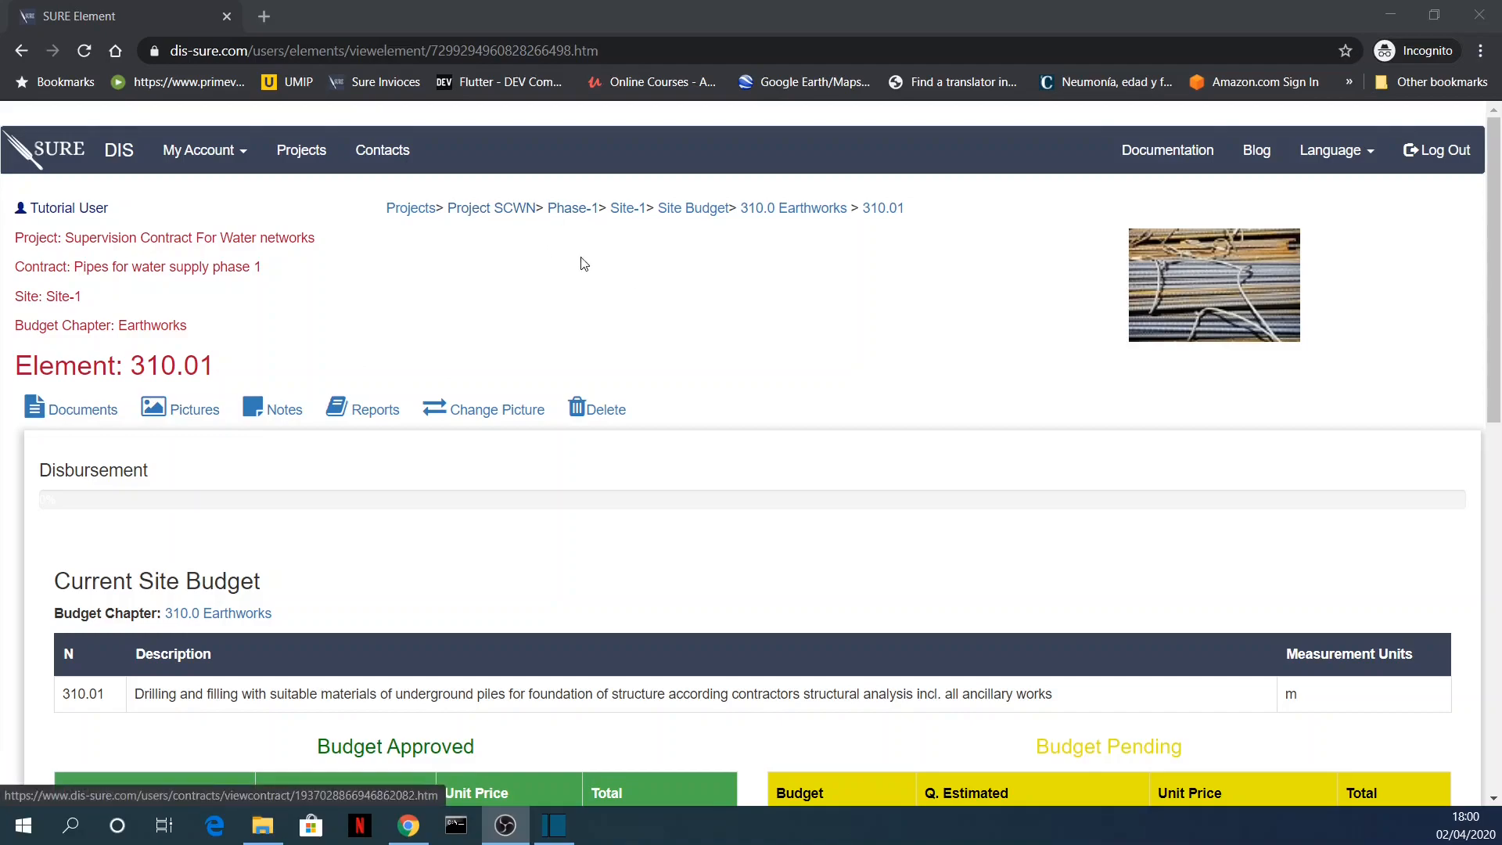
- Return to Project SCWN and open the Add Document form from the project's documents
left_click(486, 212)
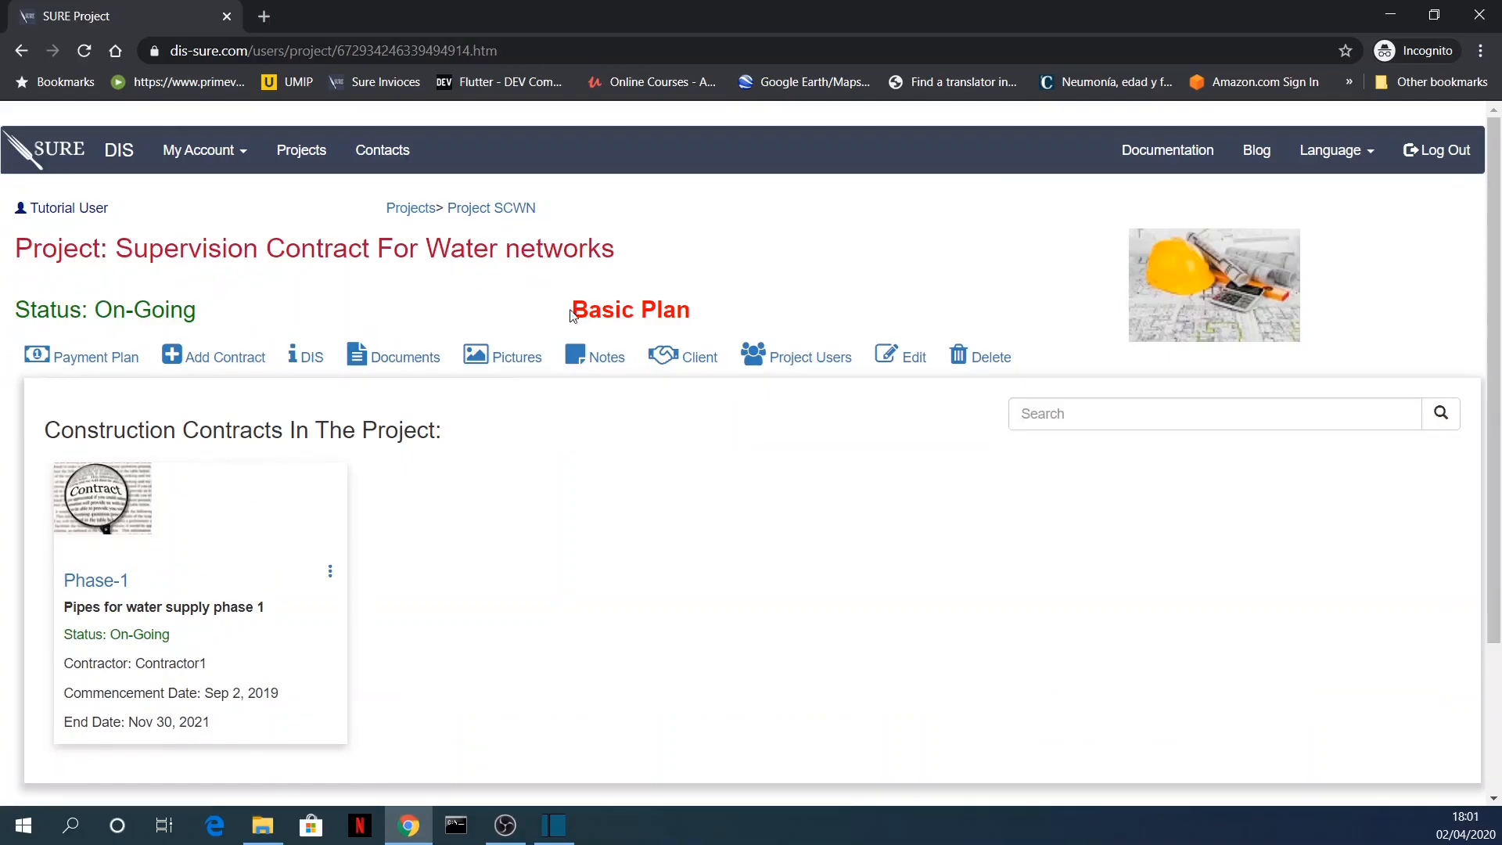
left_click_drag(689, 311, 570, 311)
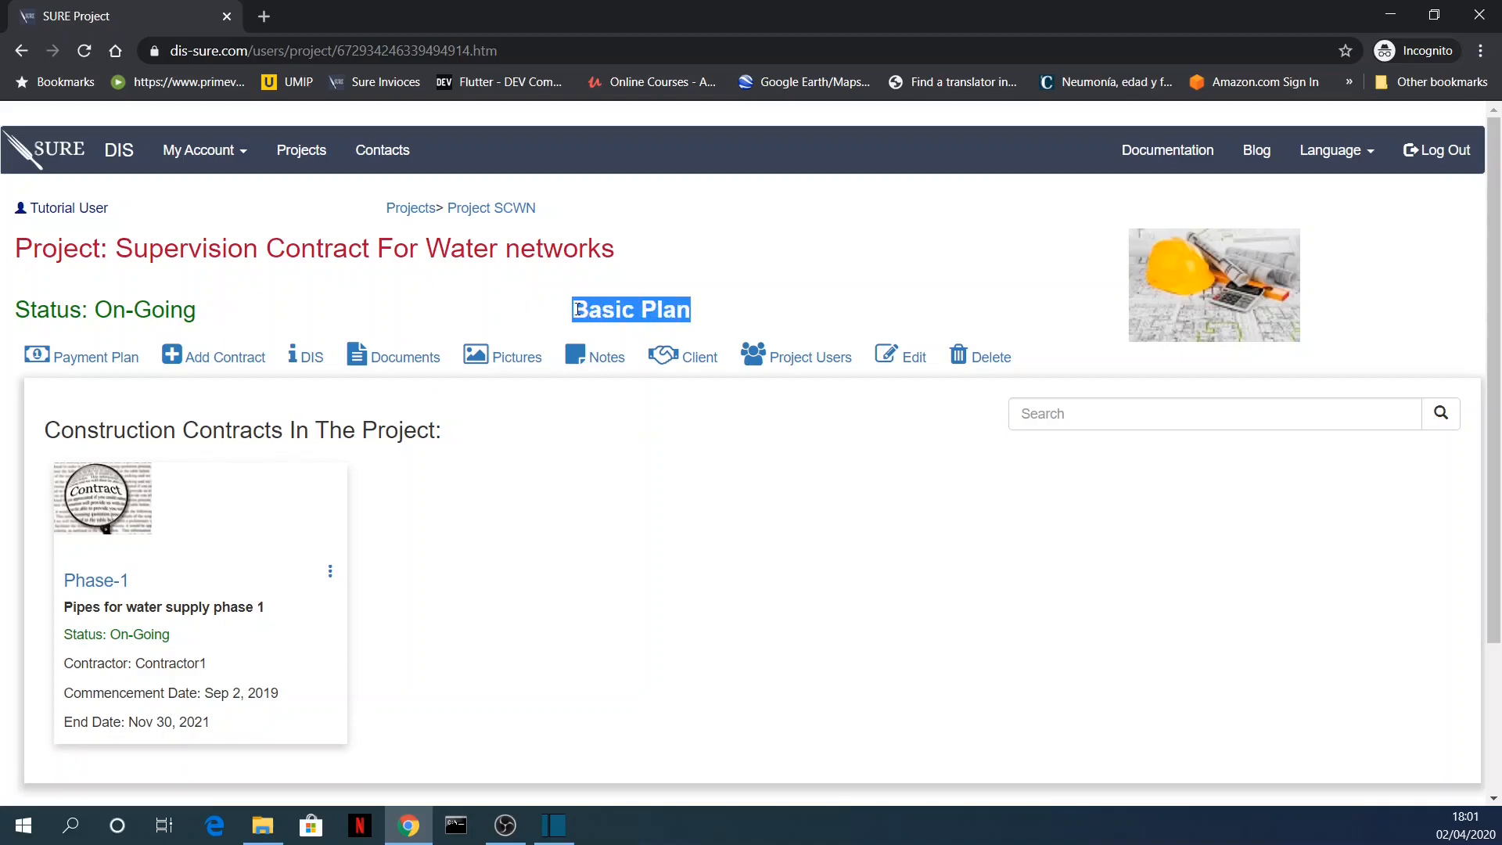
left_click(526, 317)
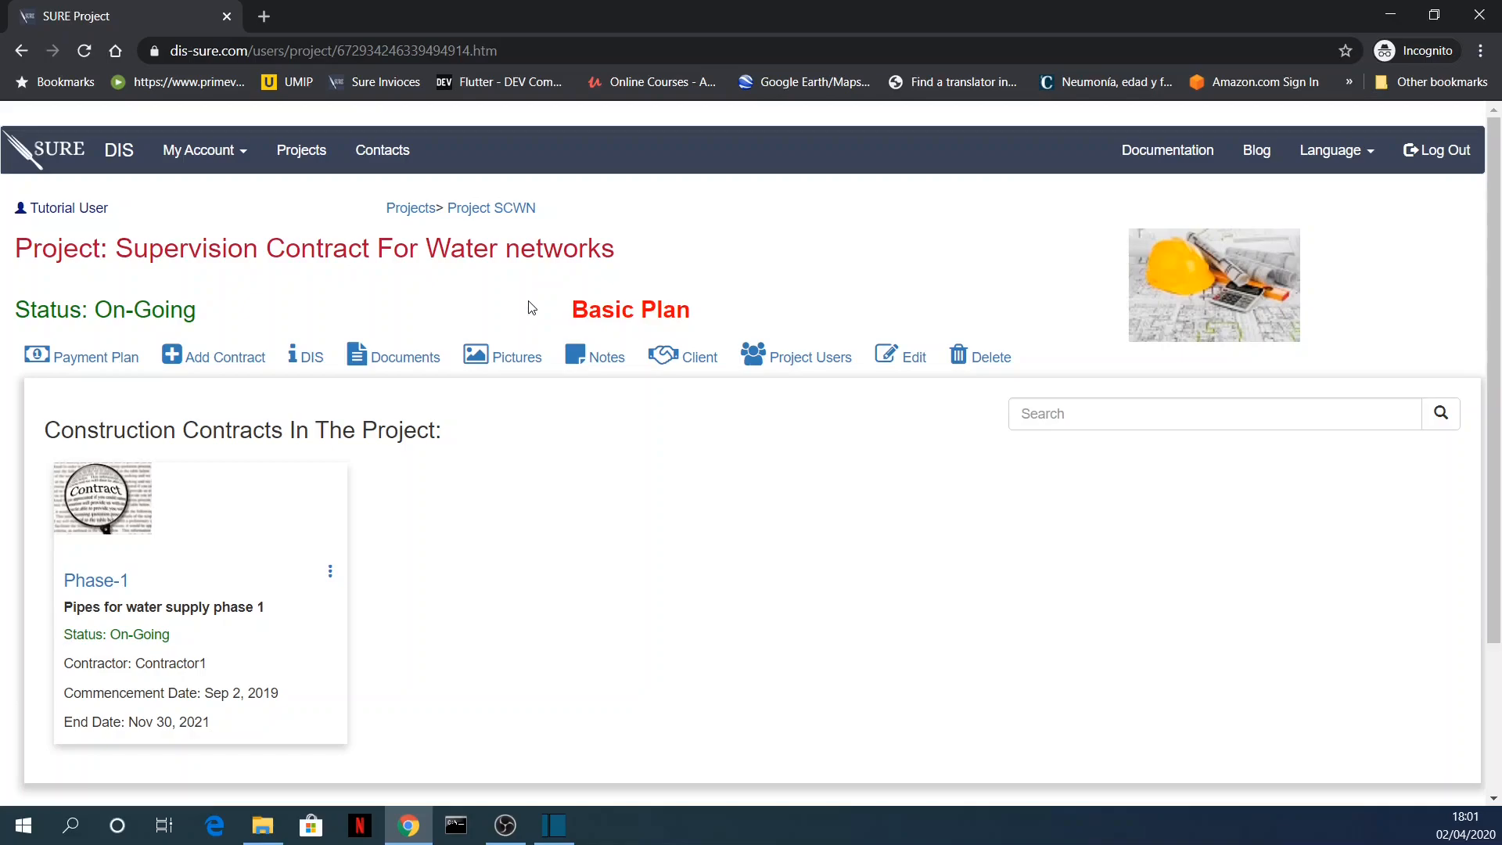
left_click(421, 361)
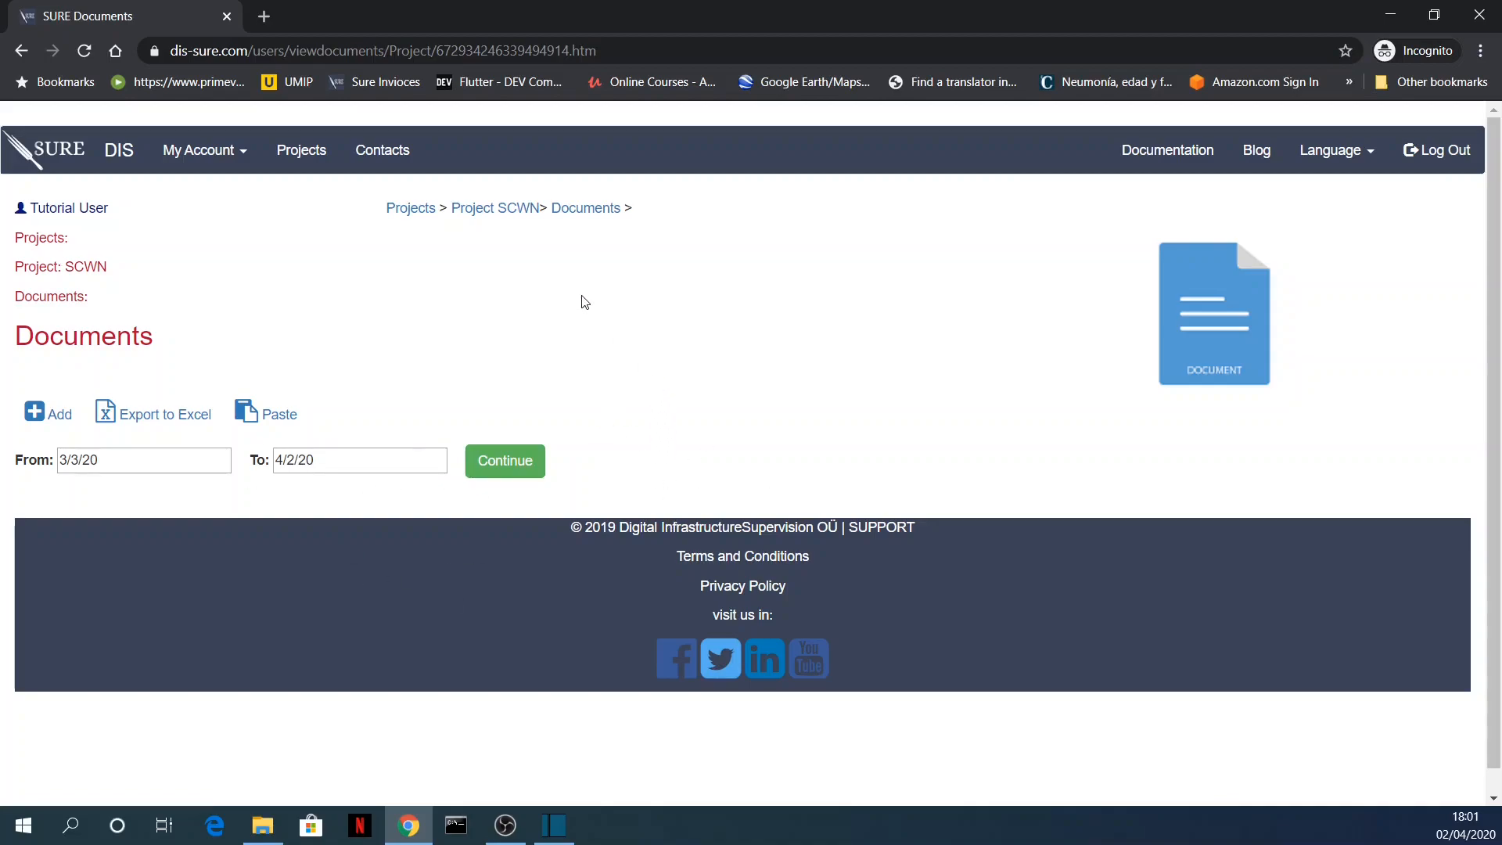
left_click(53, 415)
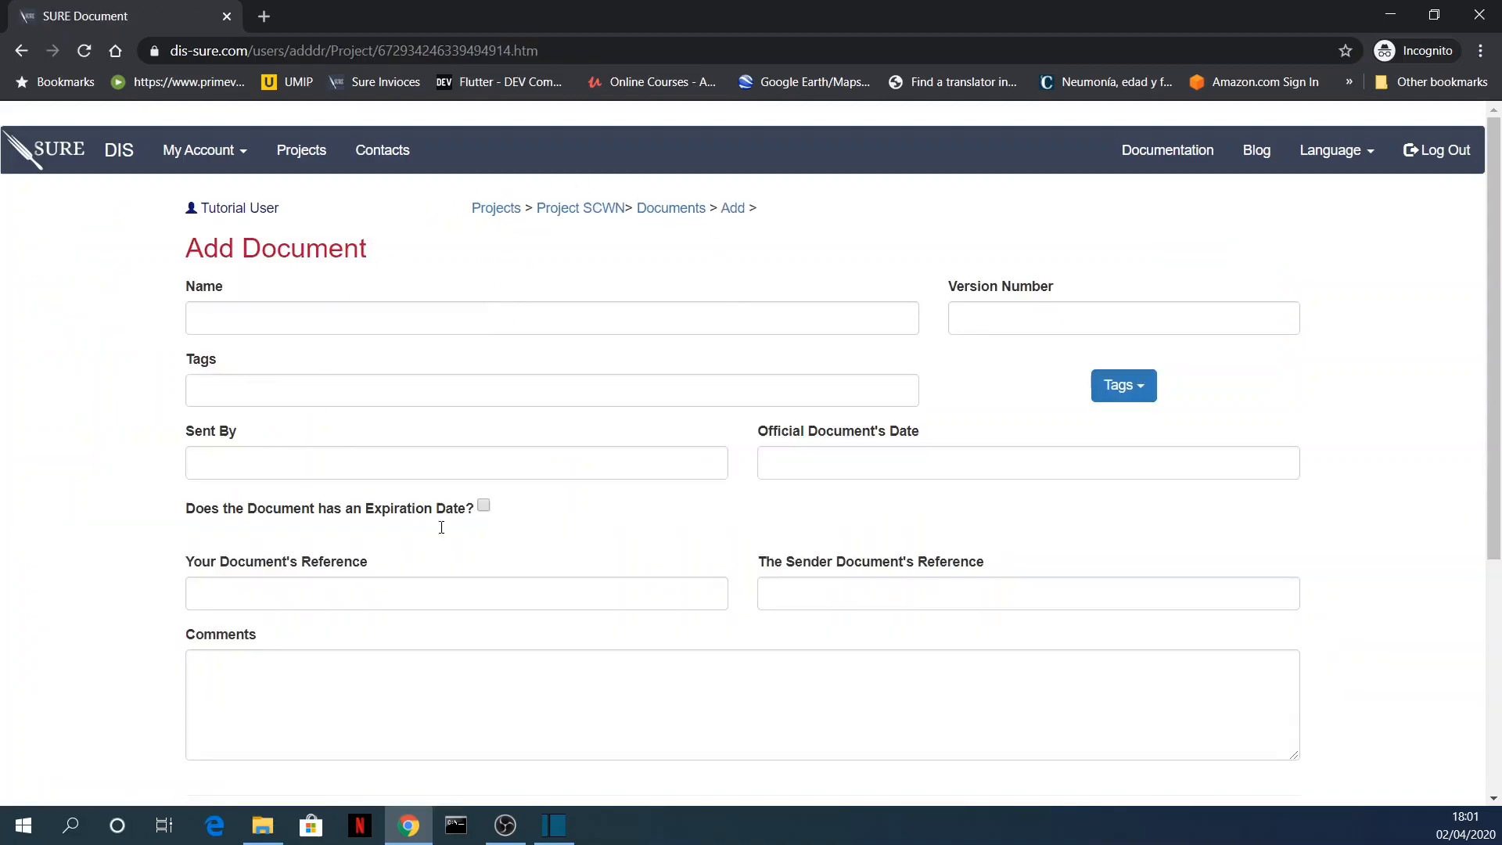
scroll(657, 524, "down", 2)
scroll(657, 526, "up", 3)
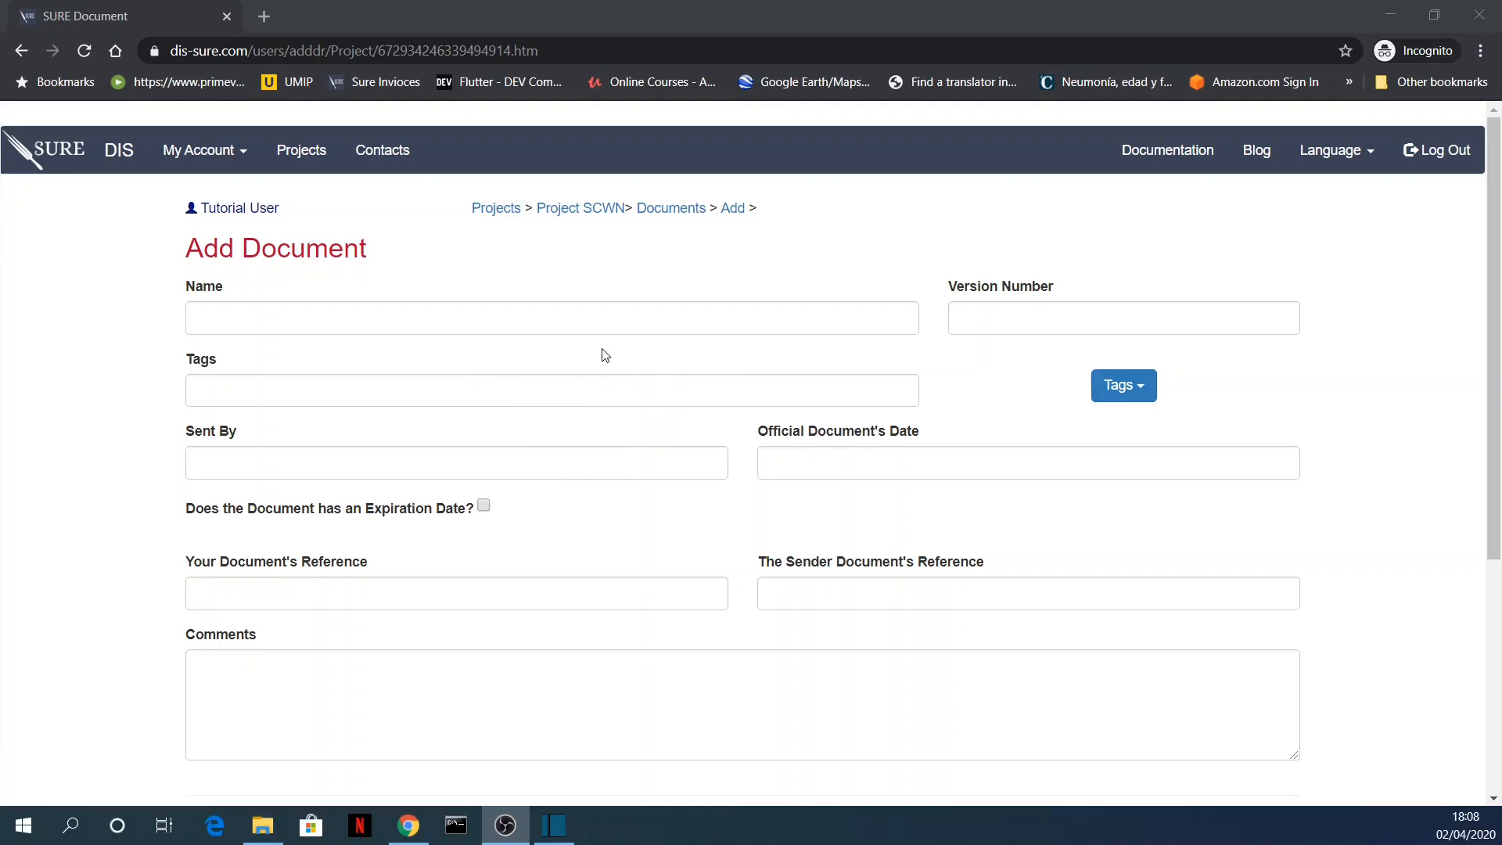
- Name the new document "First Document for the Project" and set its version number to 1
left_click(439, 313)
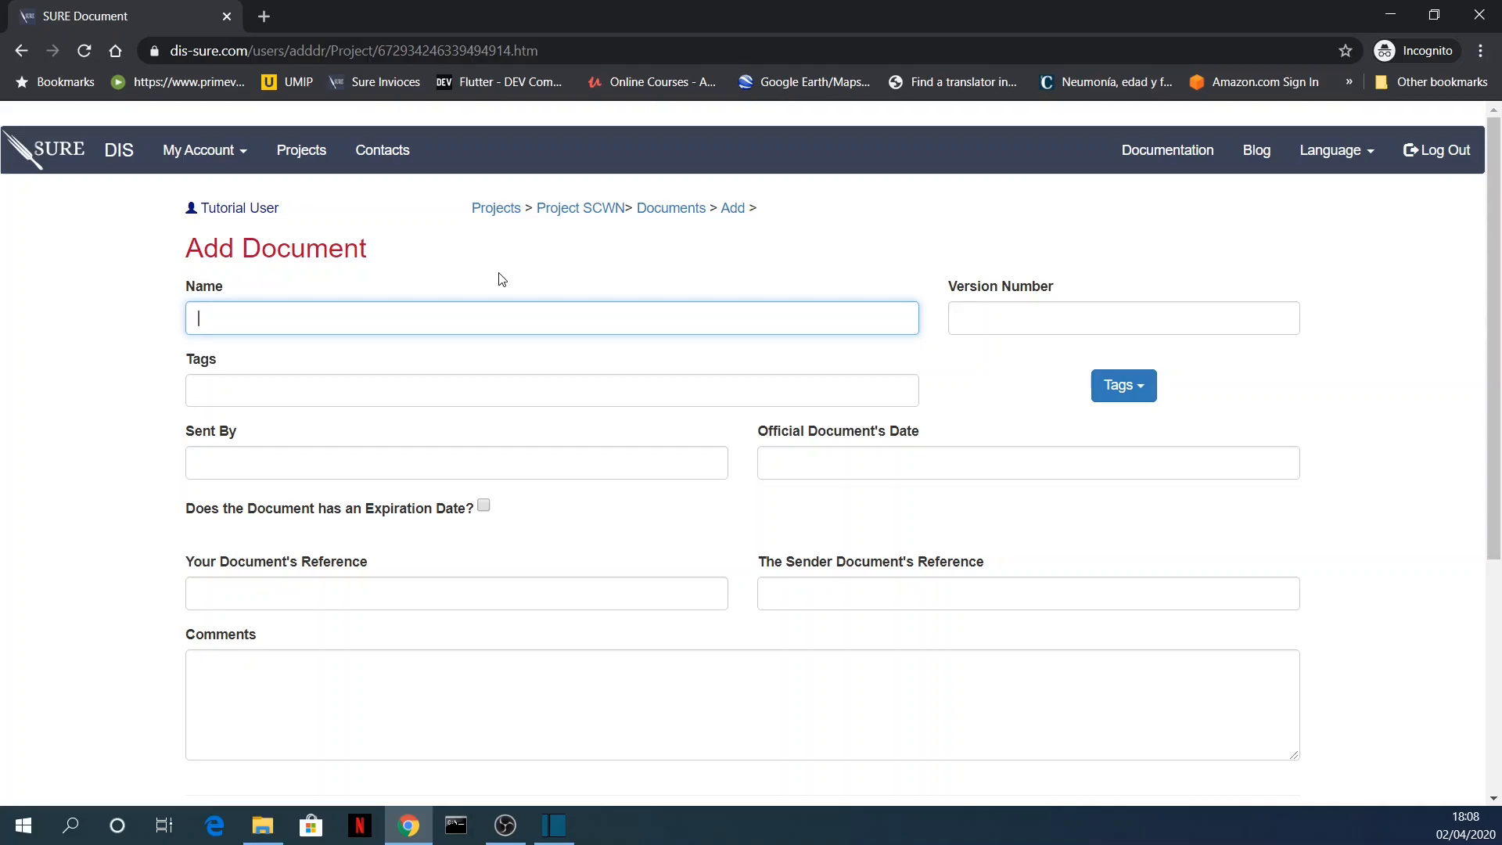
type("First Document for the Project")
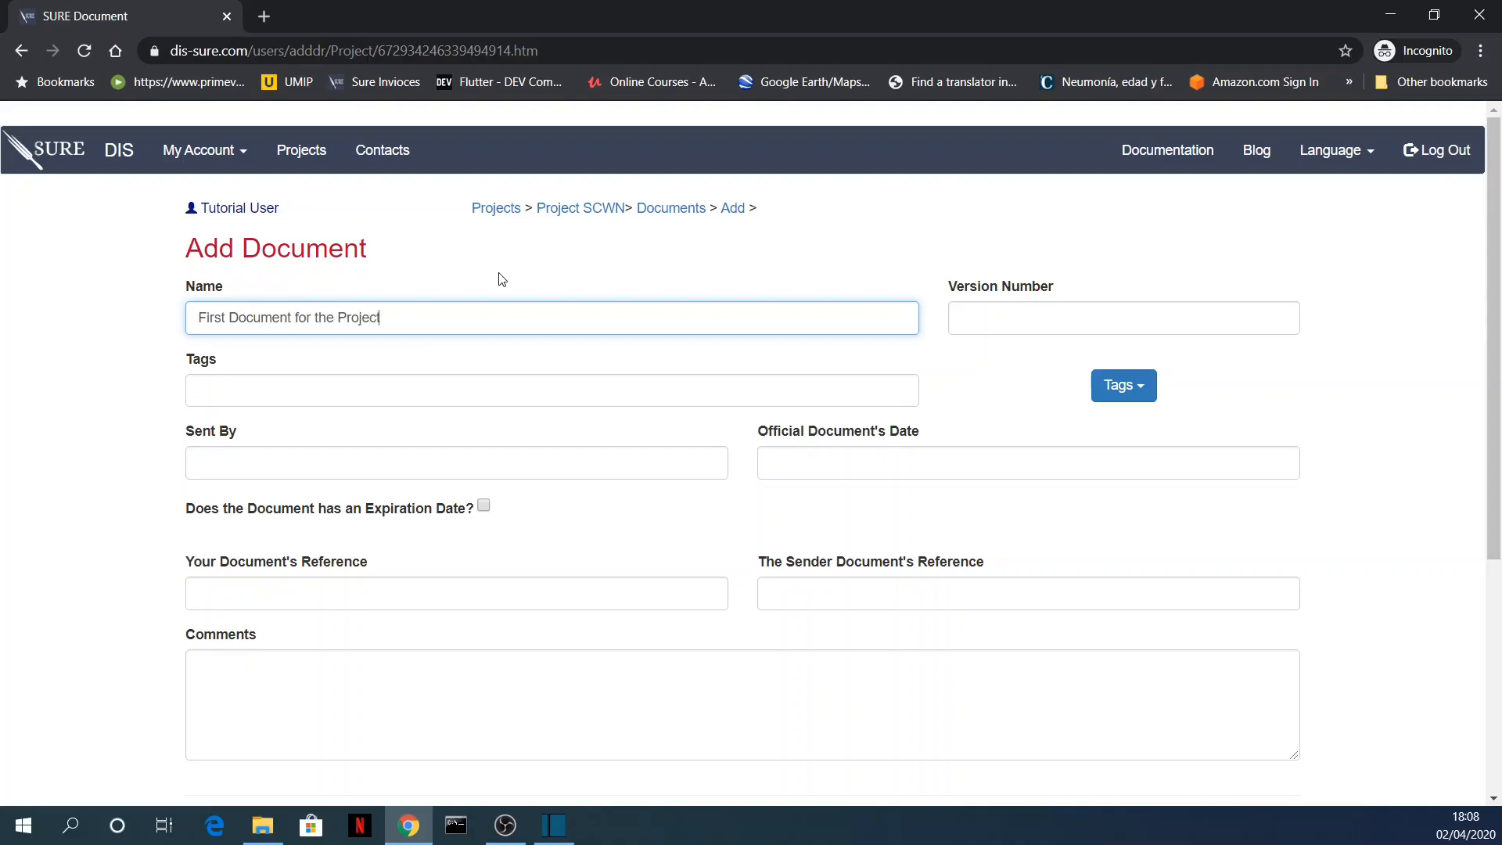
left_click(1013, 317)
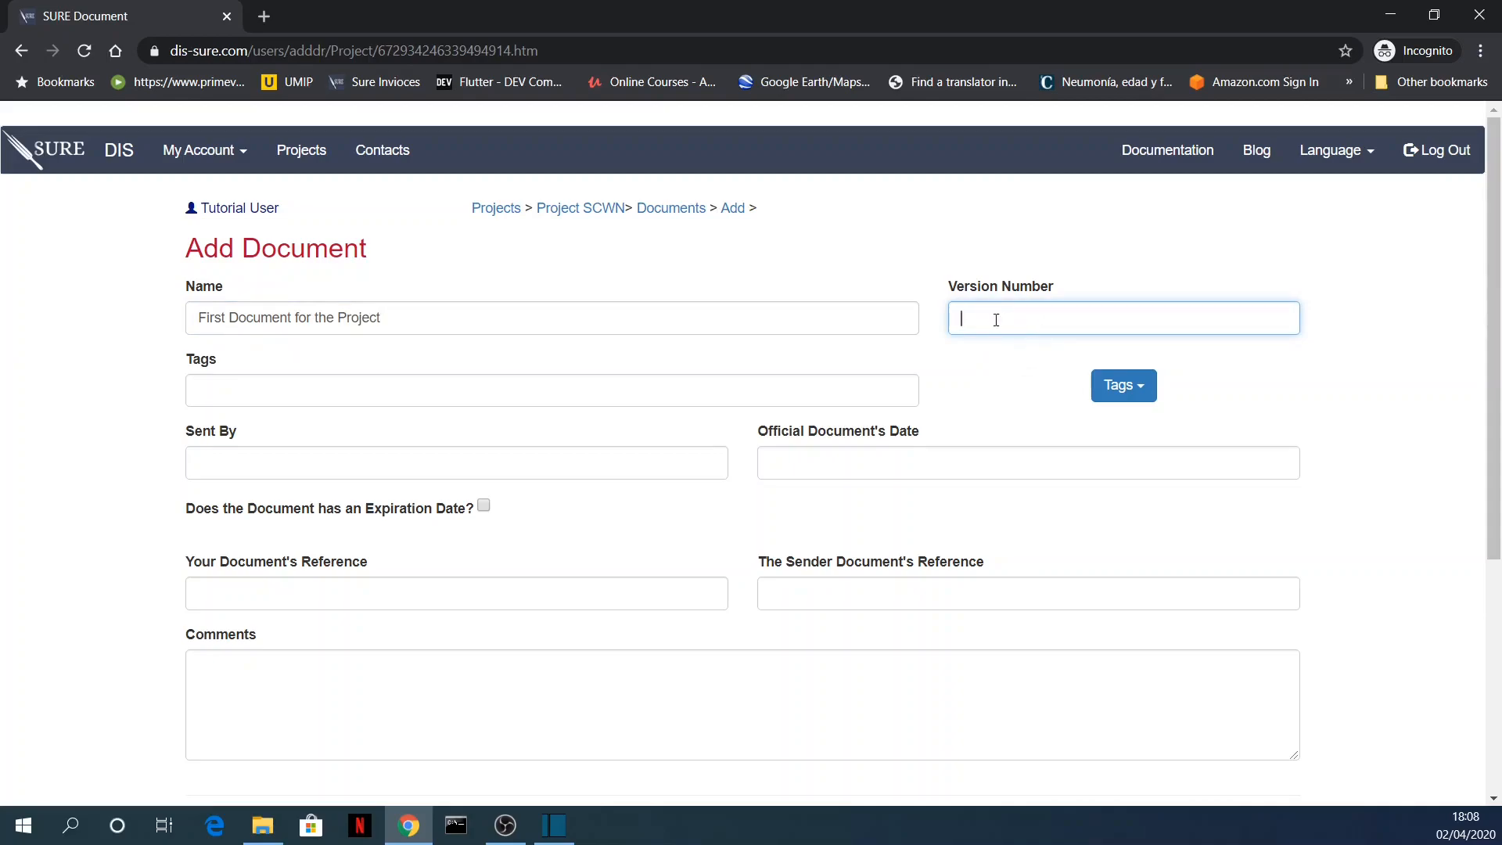
type("1")
- Create a new tag "Contract" and save it for the document
left_click(648, 397)
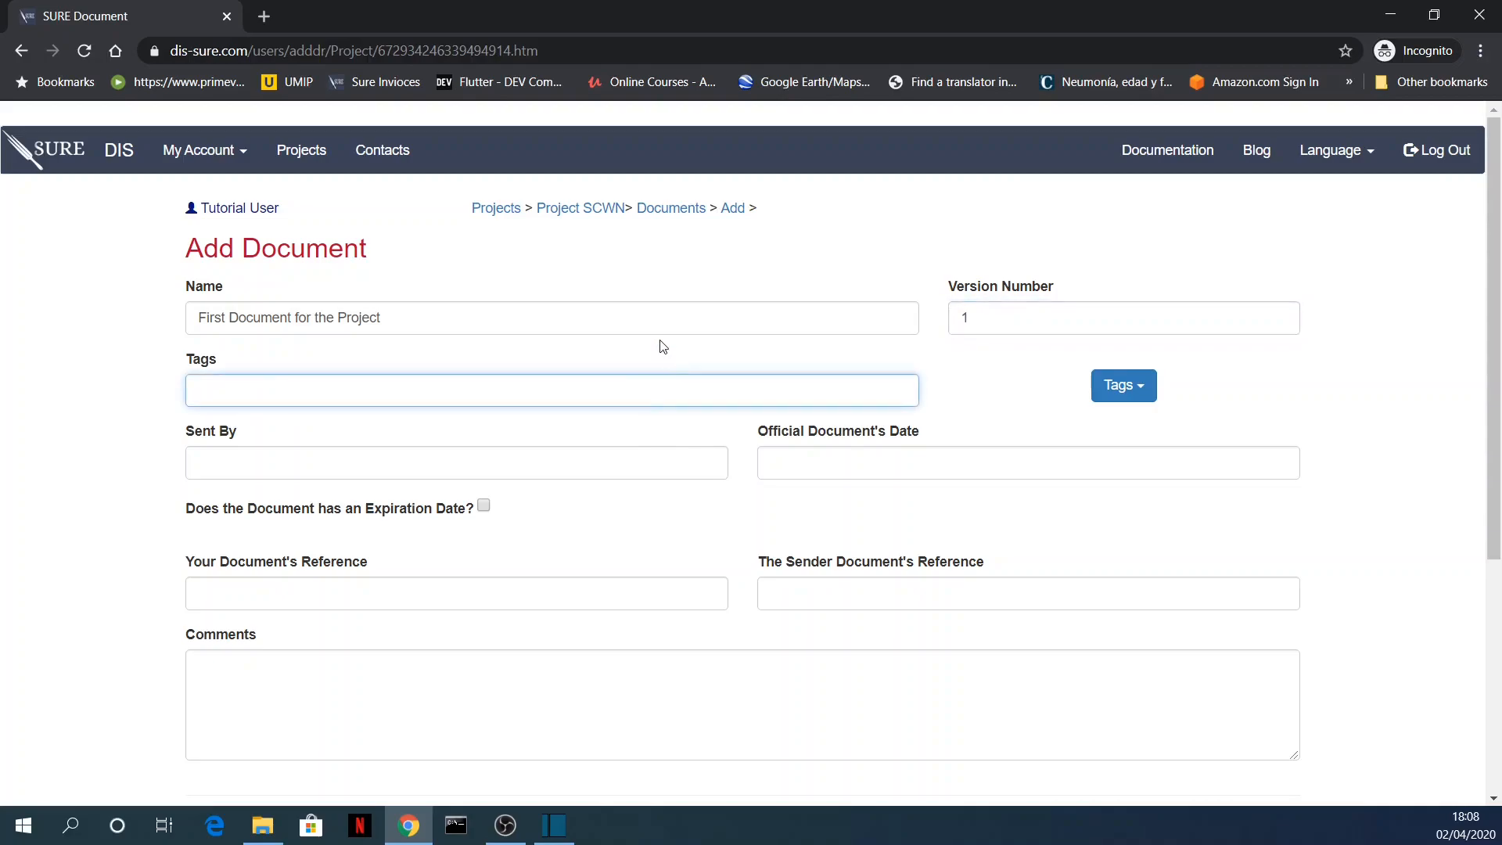
double_click(216, 362)
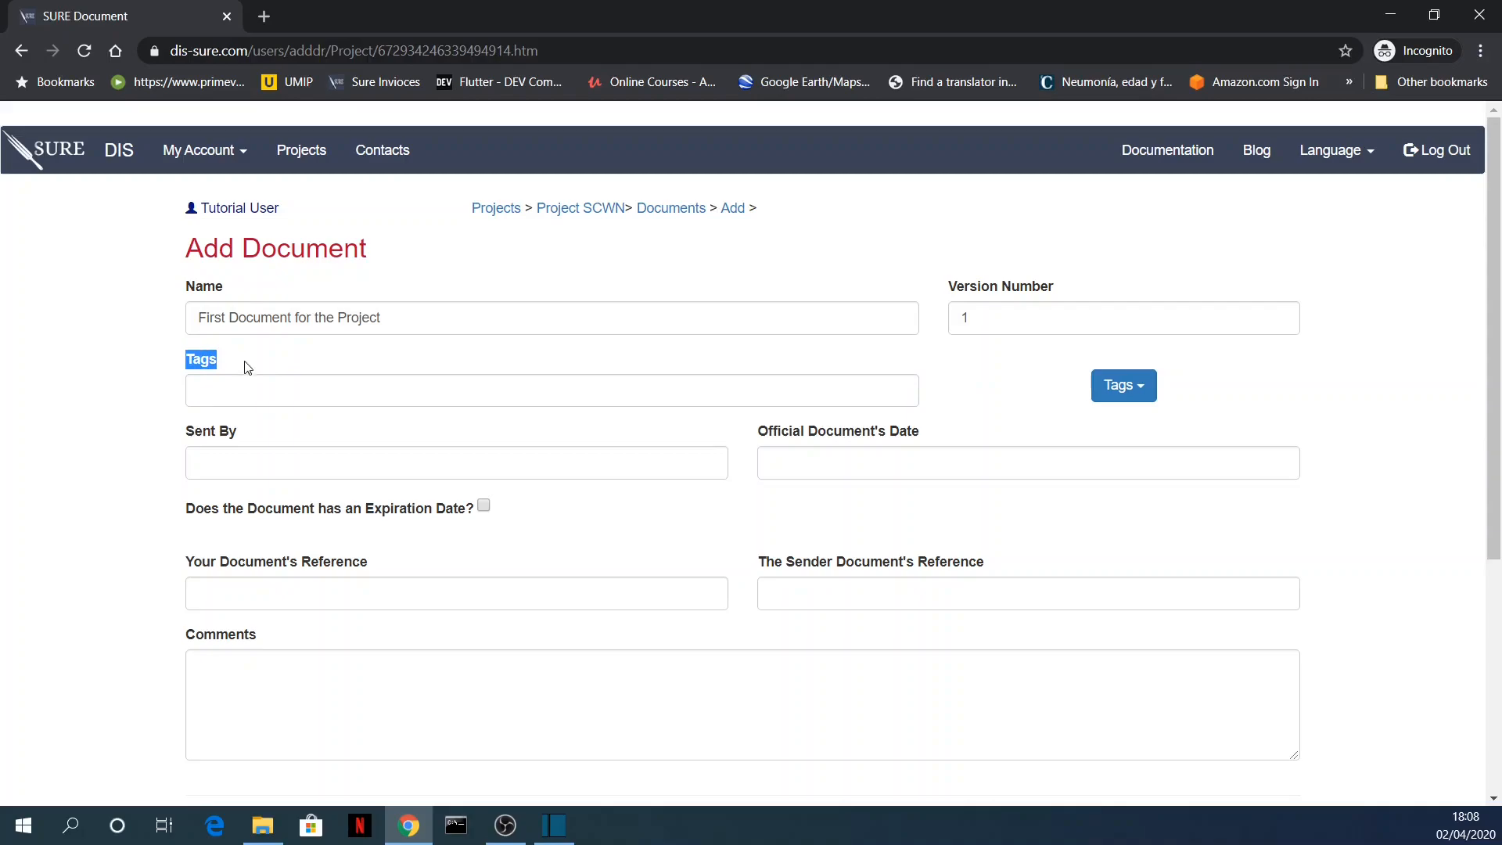
left_click(245, 385)
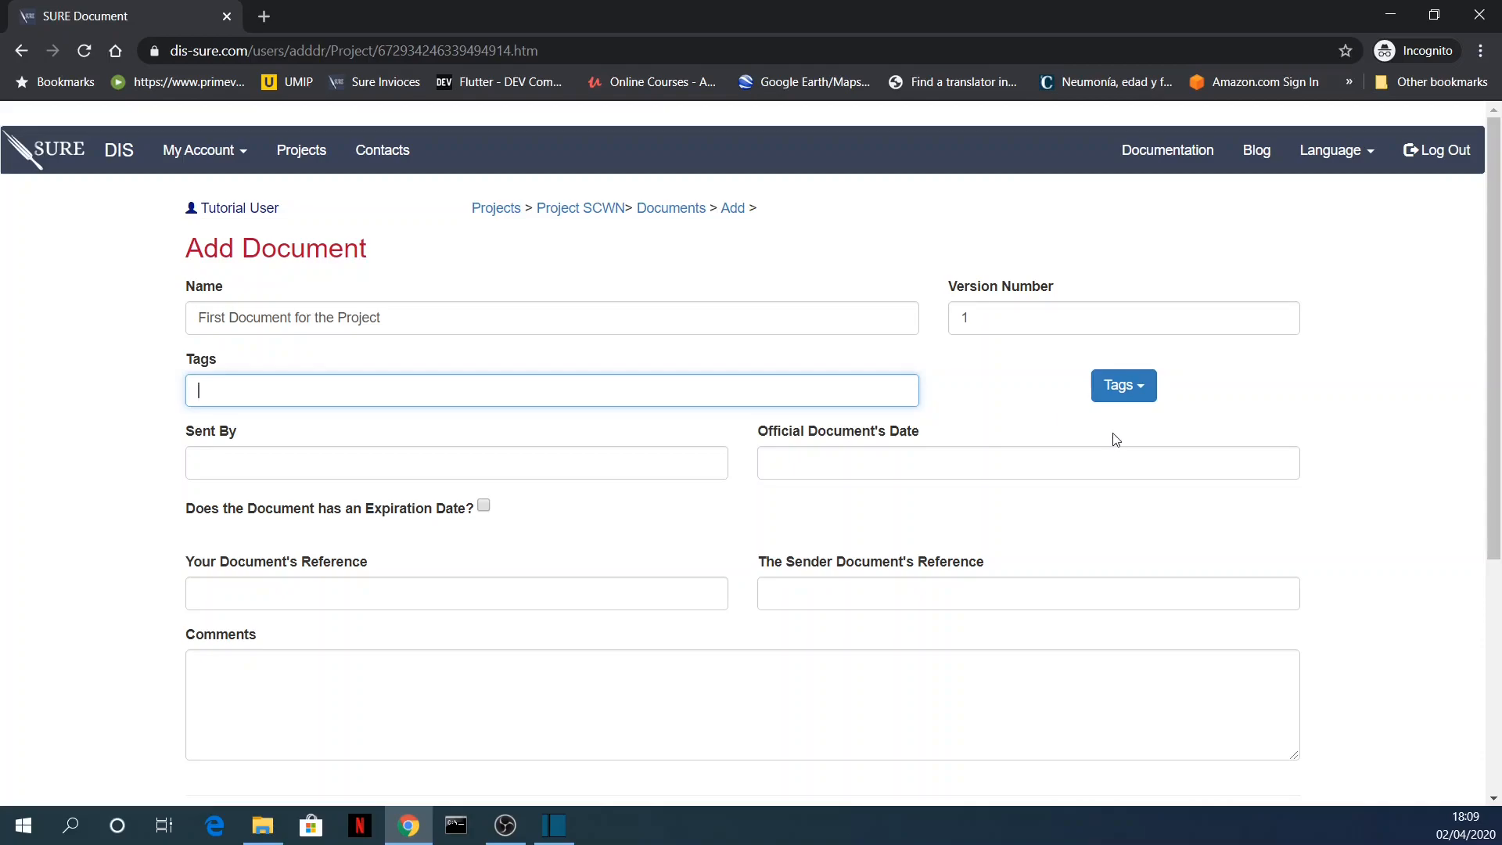
left_click(1135, 388)
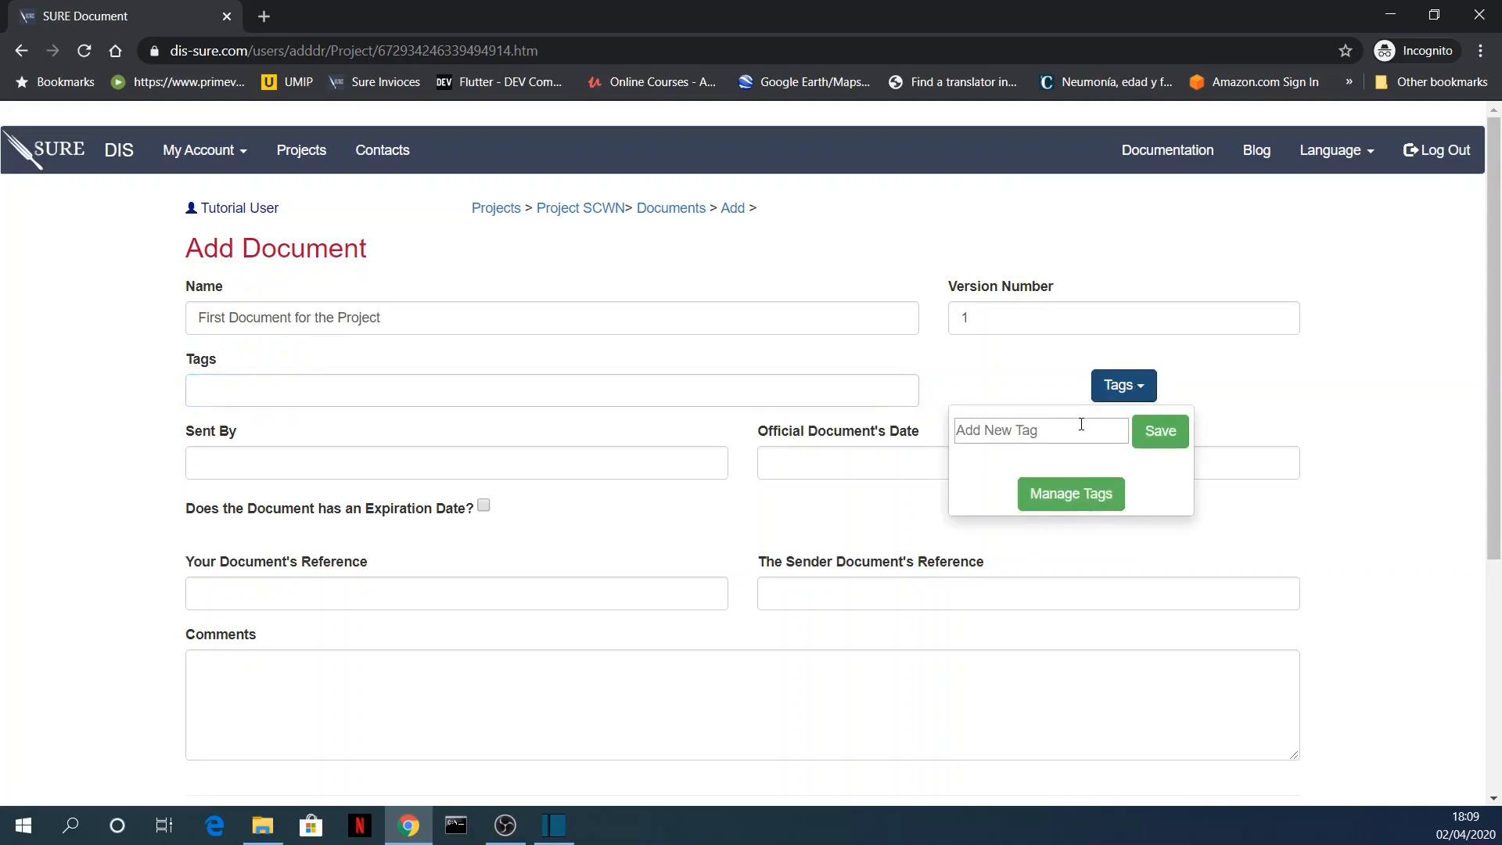
left_click(1053, 440)
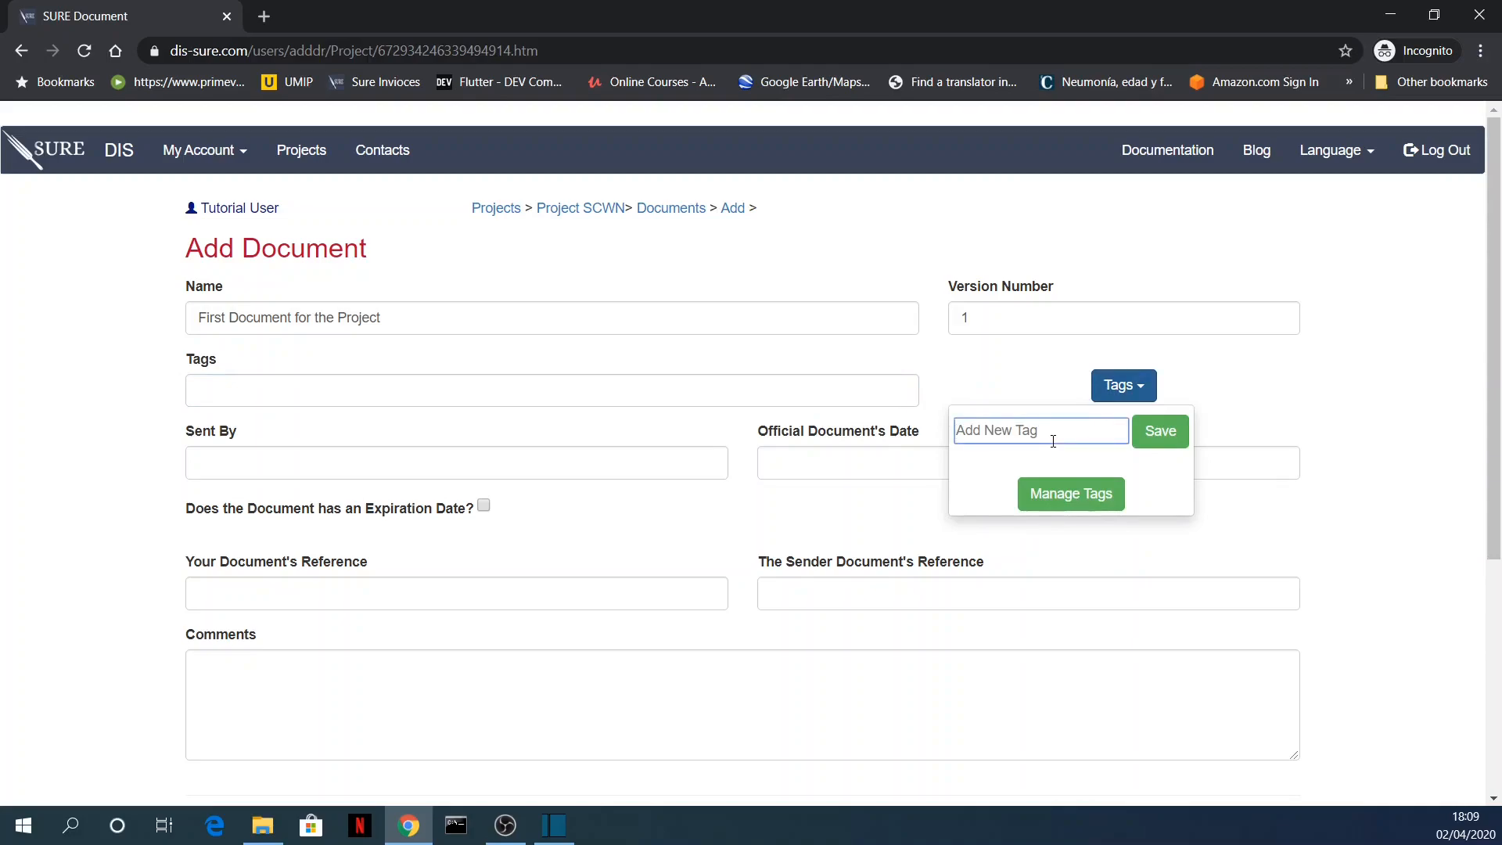
type("Contract")
left_click(1165, 437)
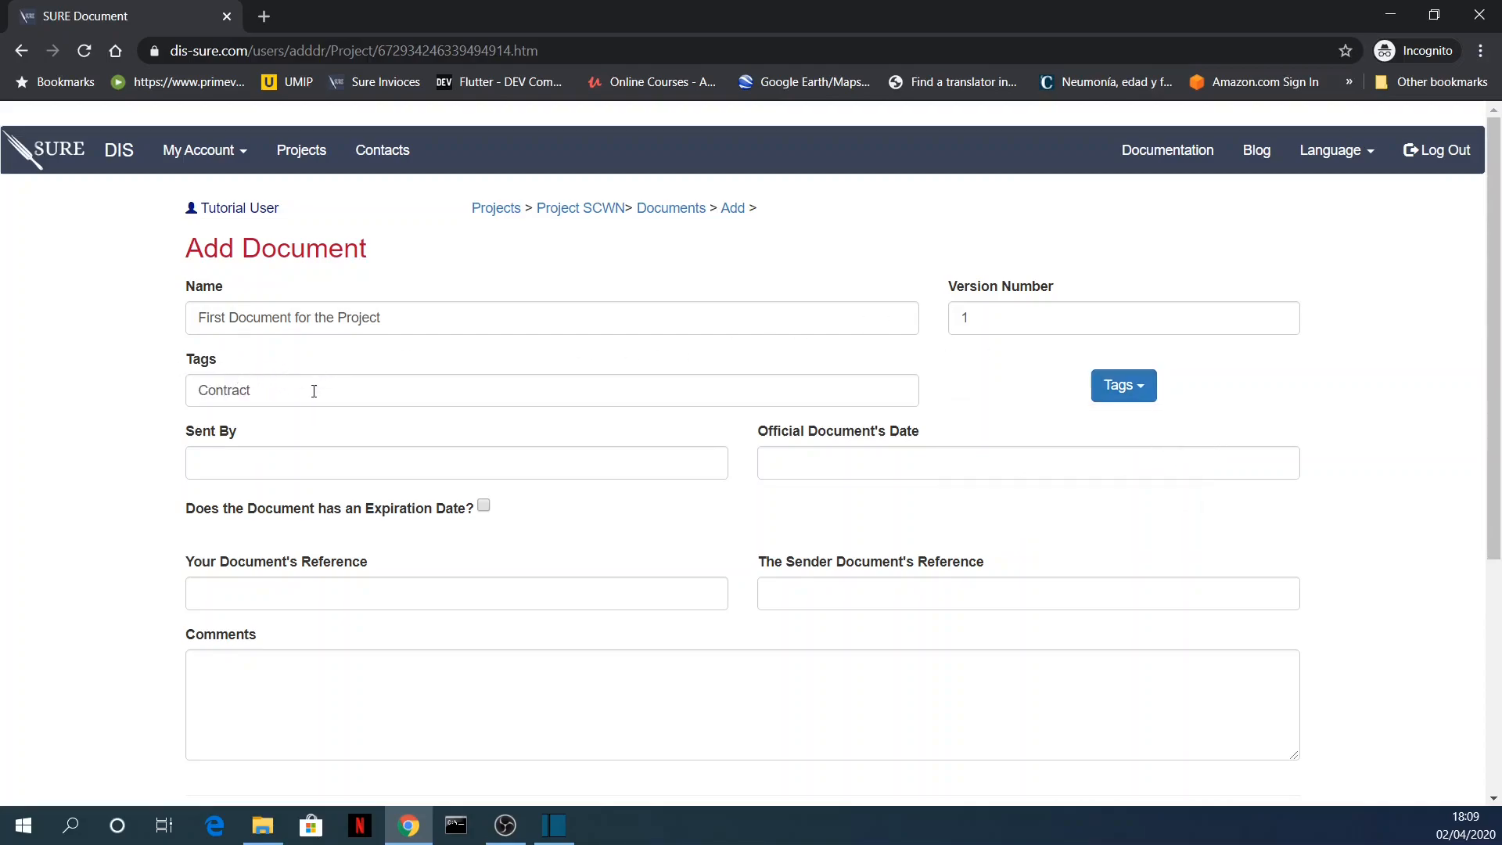
- Enter "Client" as the sender and set the official document's date to 02/05/2020
left_click(272, 467)
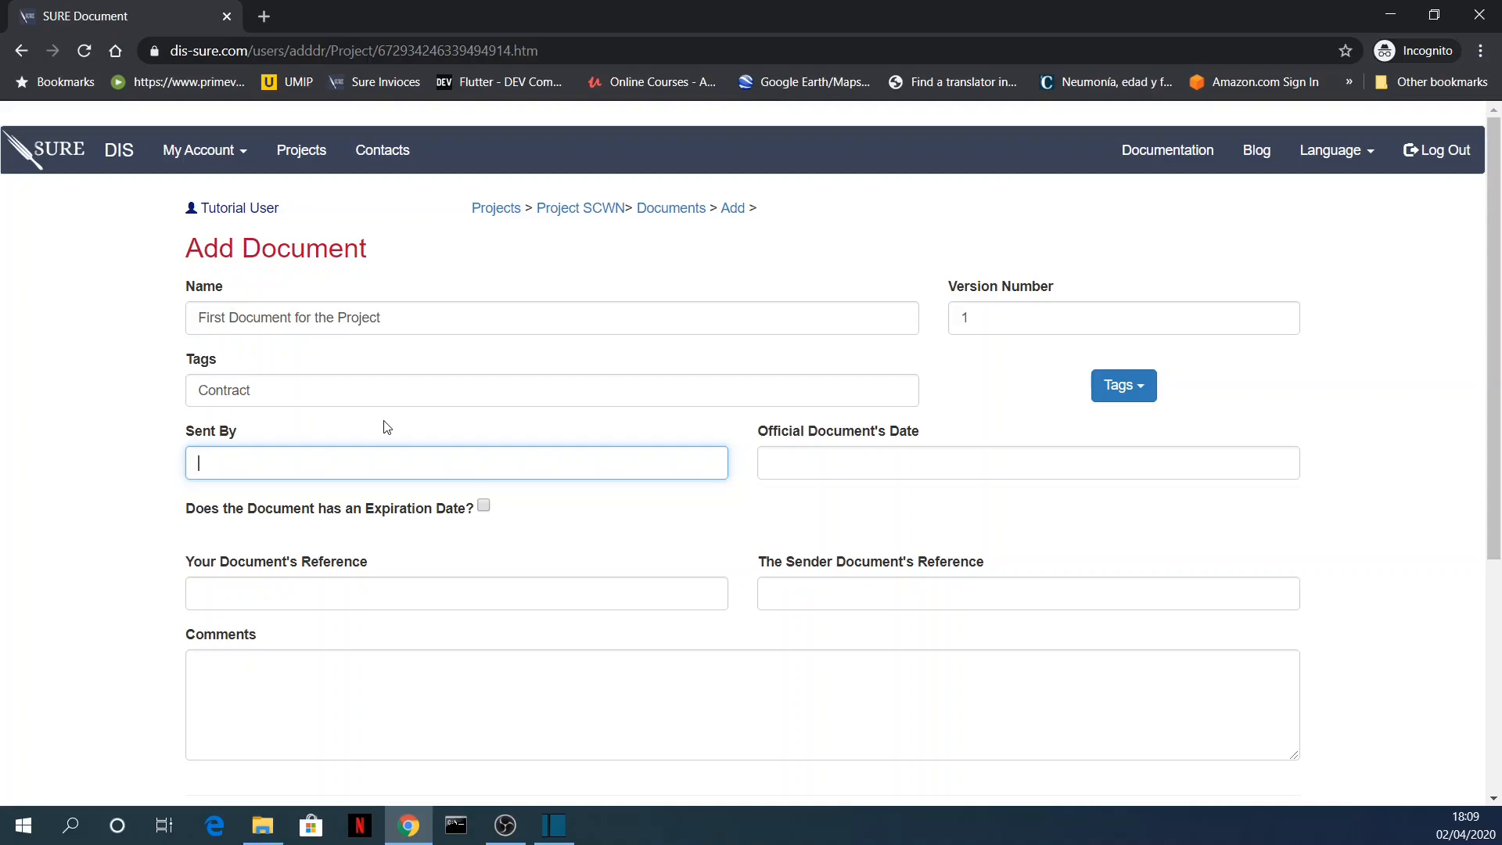
type("Client")
left_click(836, 454)
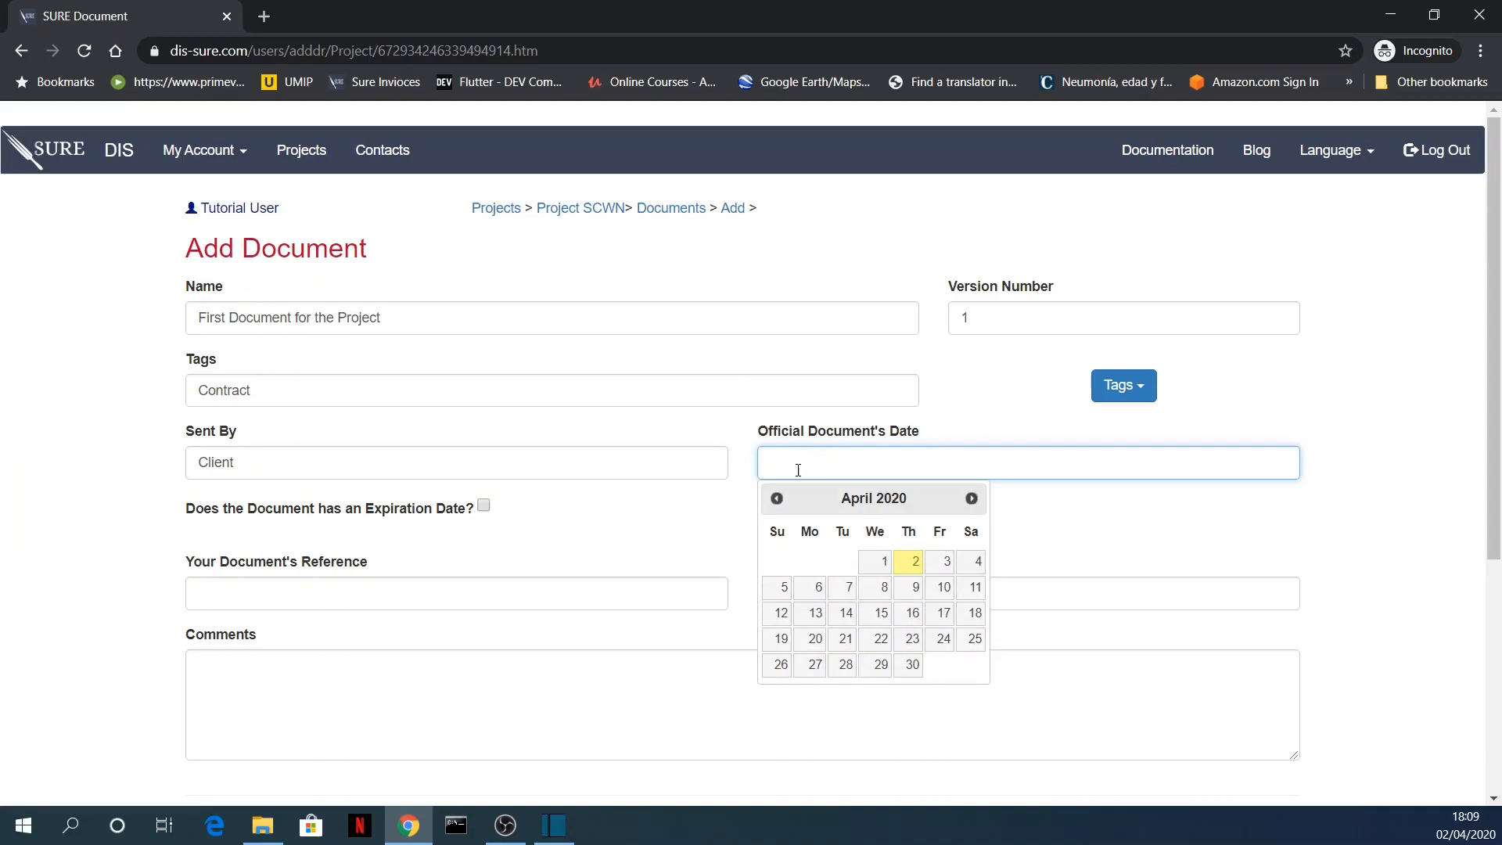
left_click(777, 498)
left_click(779, 497)
left_click(882, 592)
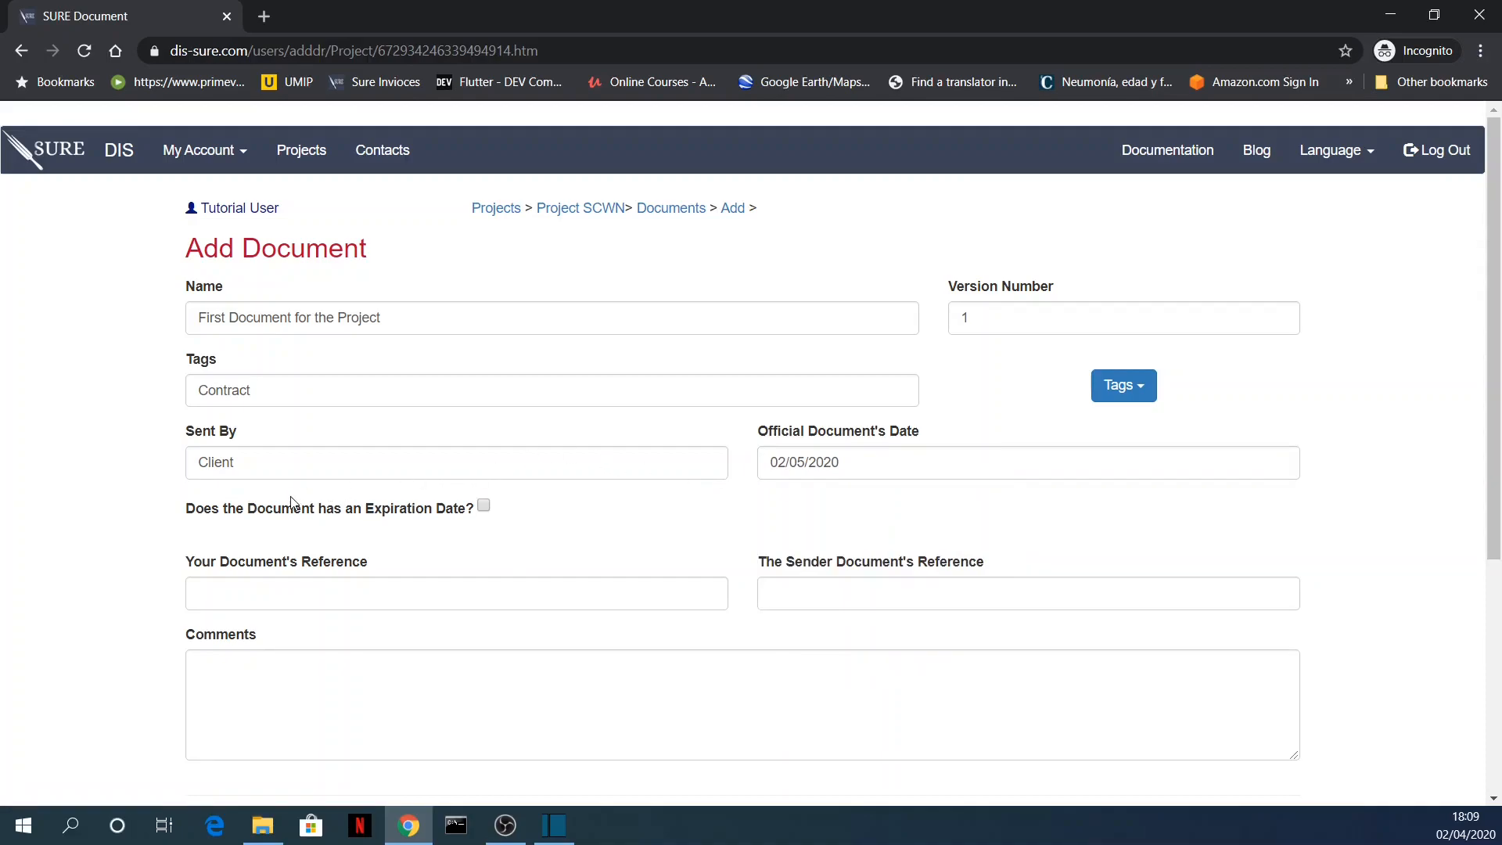
left_click_drag(187, 509, 477, 511)
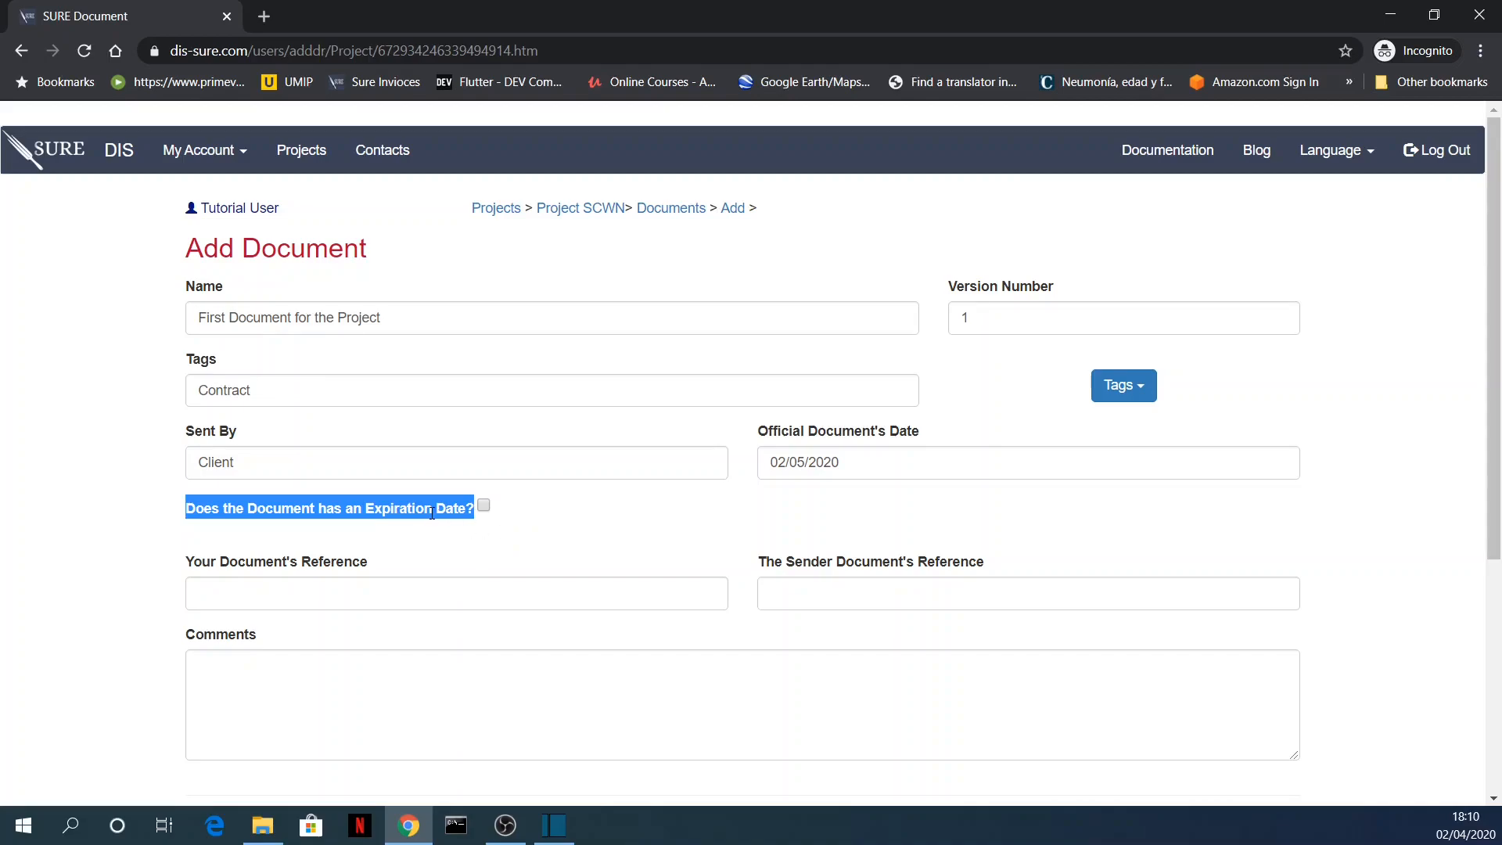
left_click(458, 522)
left_click_drag(473, 513, 185, 510)
left_click(514, 531)
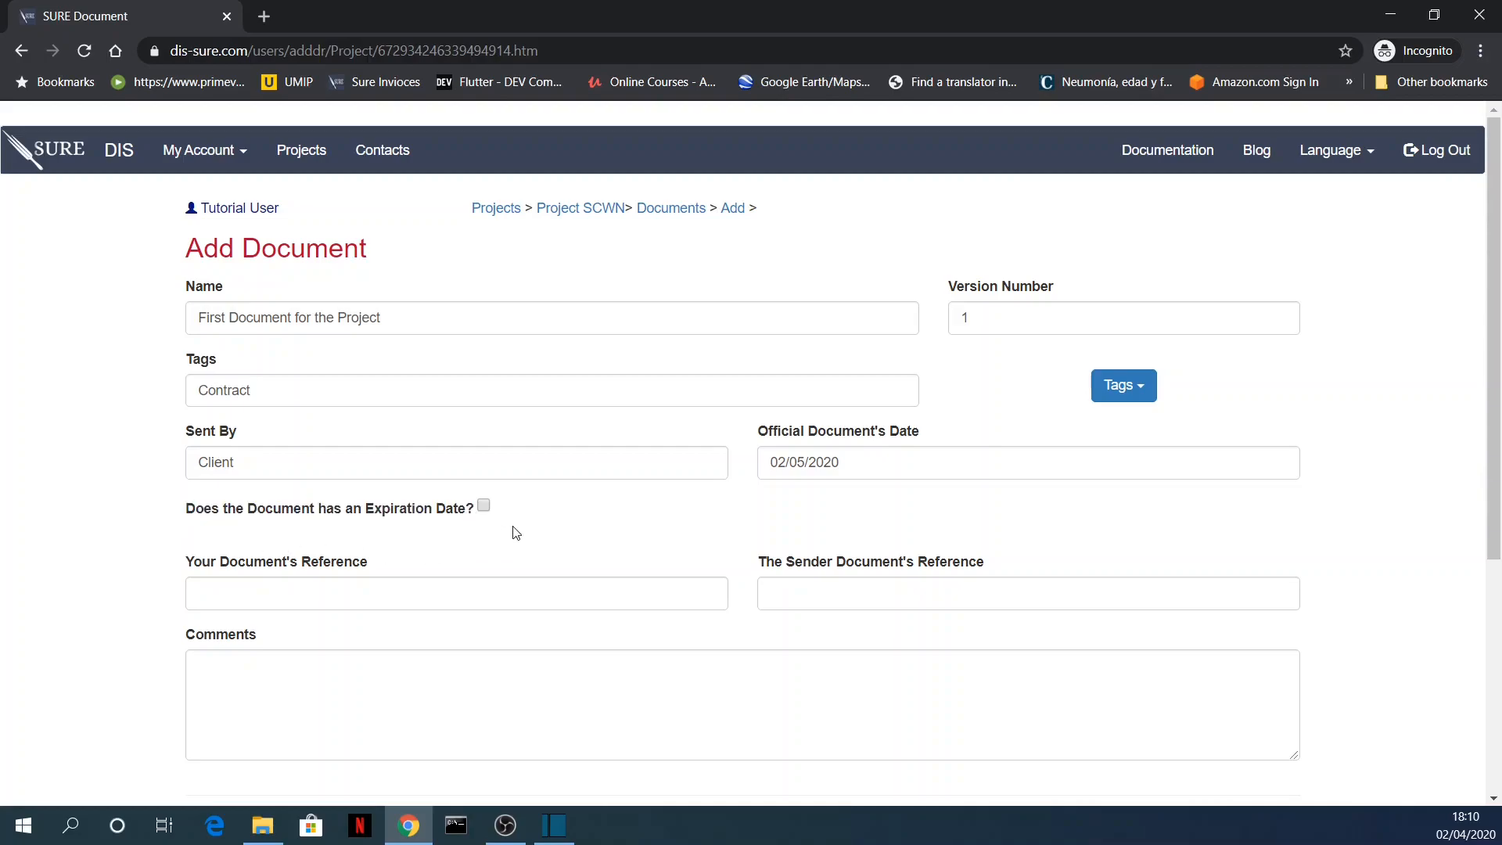
- Mark the document as having an expiration date and set that date to 08/31/2020
left_click(486, 508)
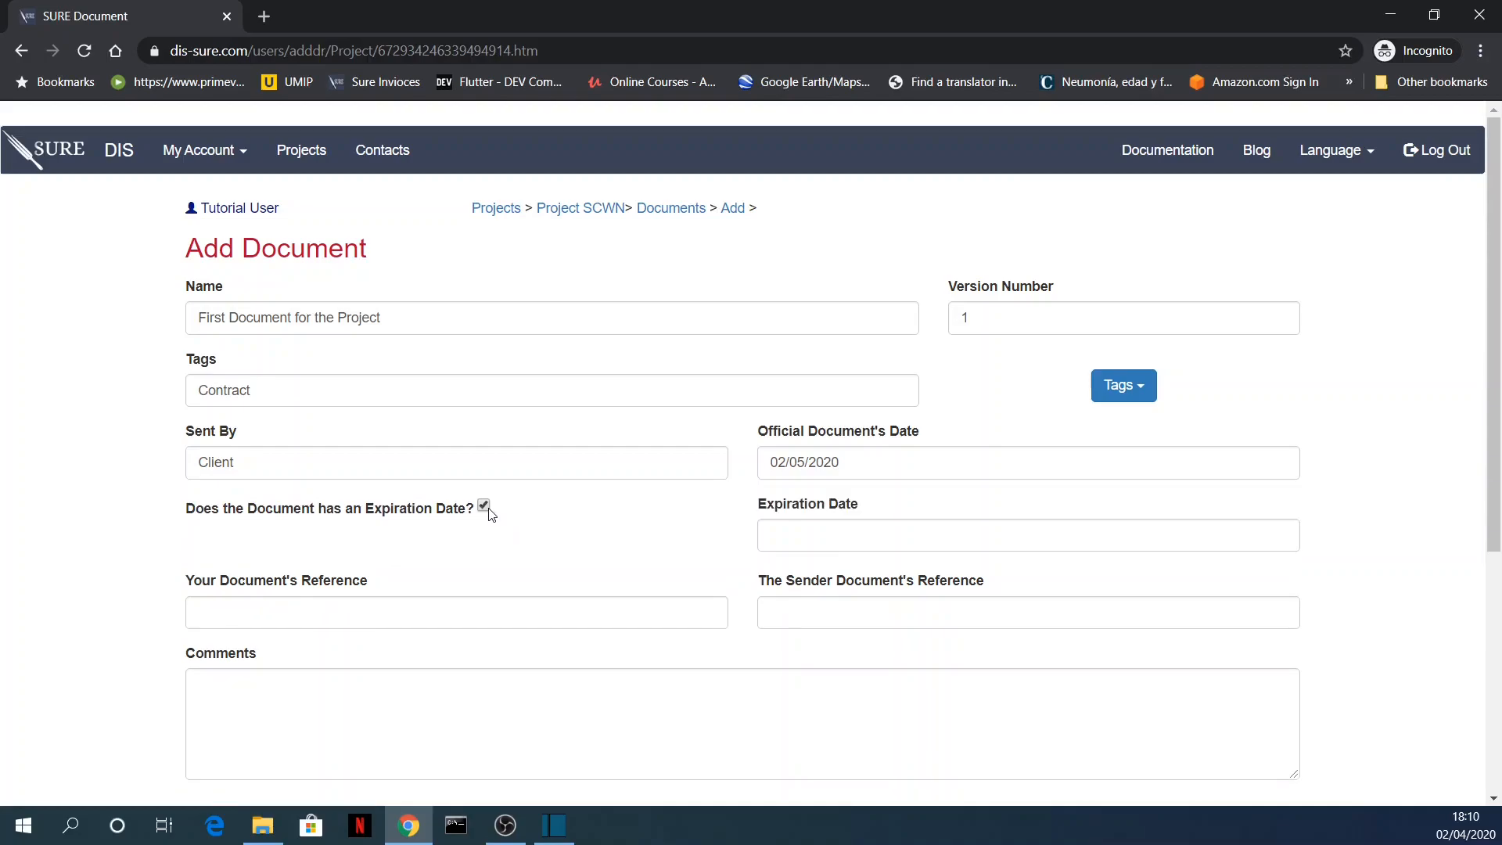
left_click(834, 531)
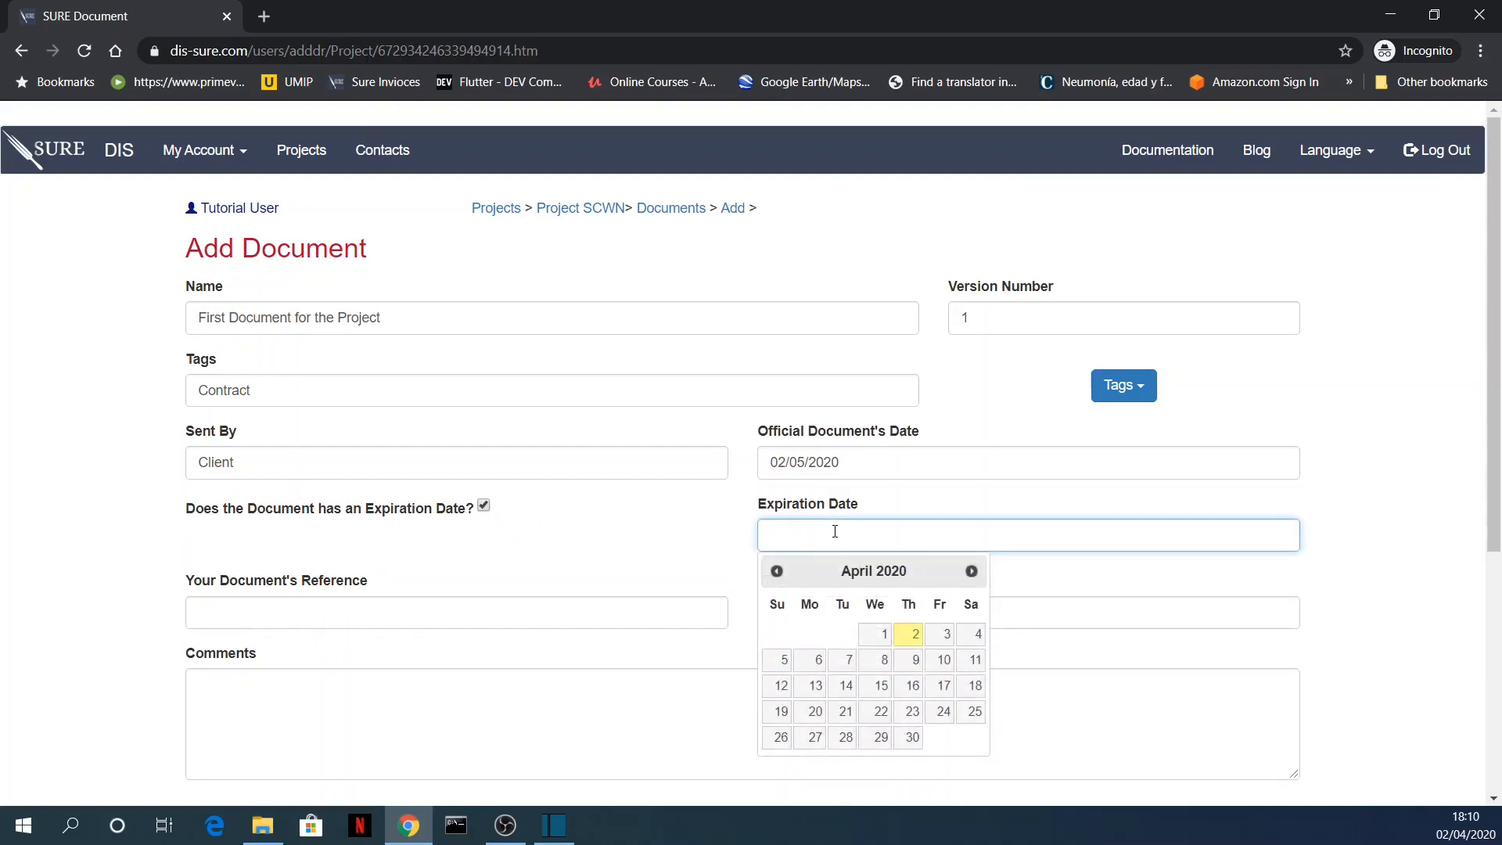
left_click(971, 571)
left_click(971, 571)
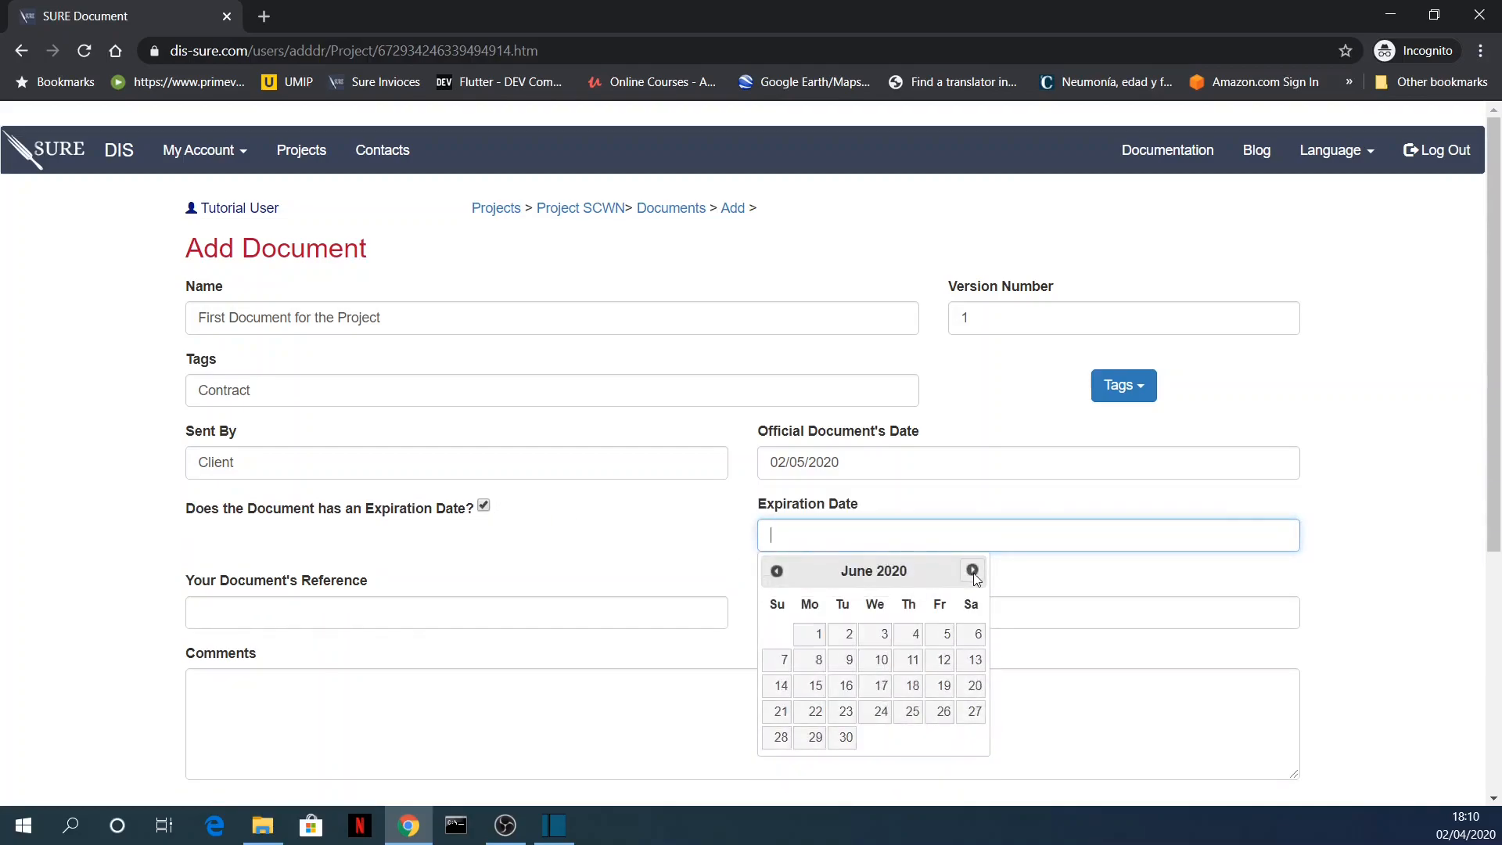
left_click(971, 571)
left_click(971, 571)
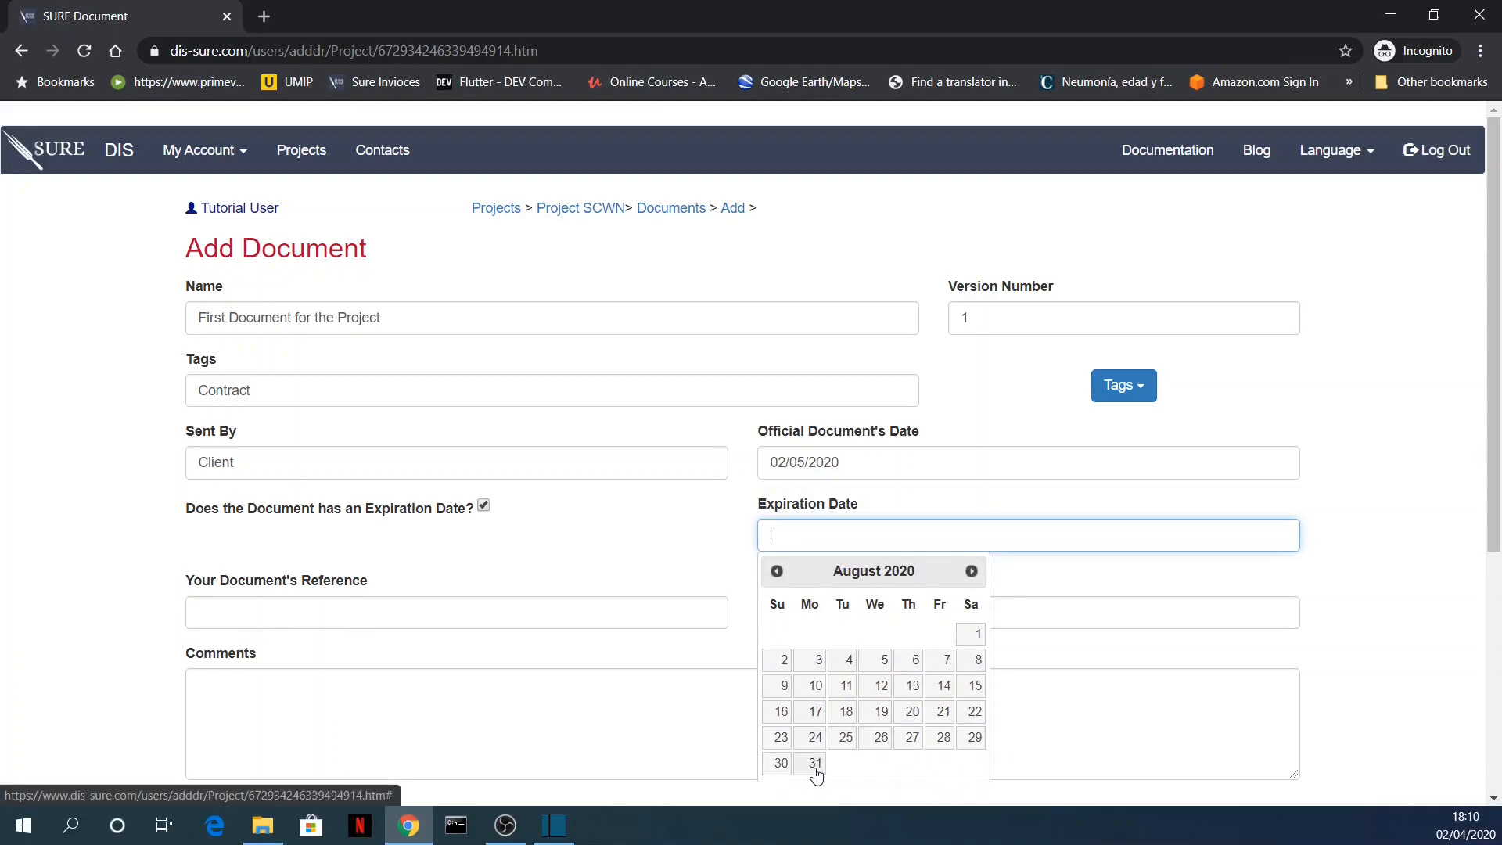
left_click(816, 765)
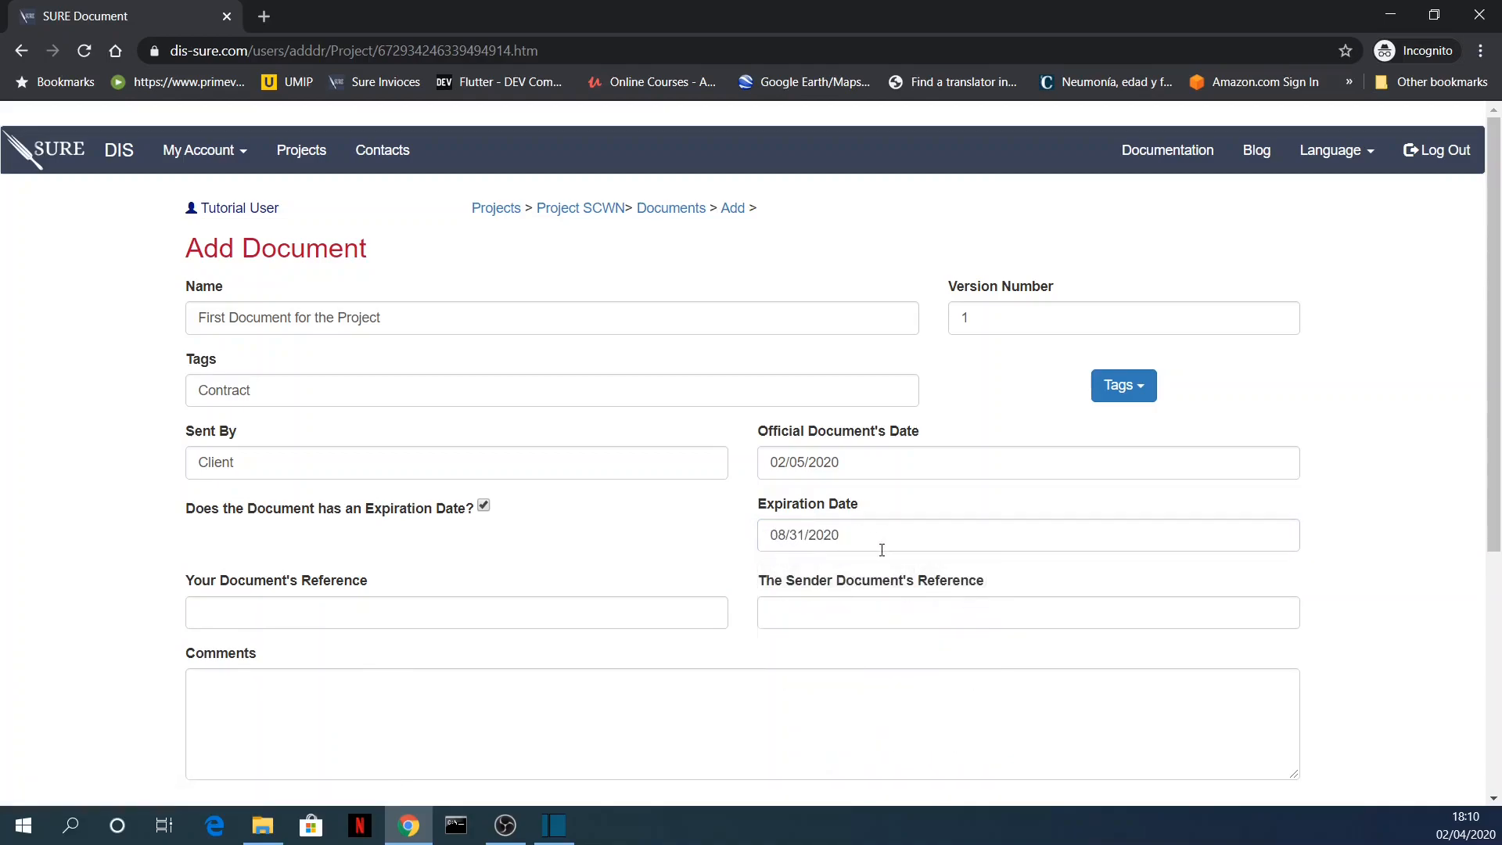
- Enter "SCWN-01" as your own reference for the document
left_click(510, 603)
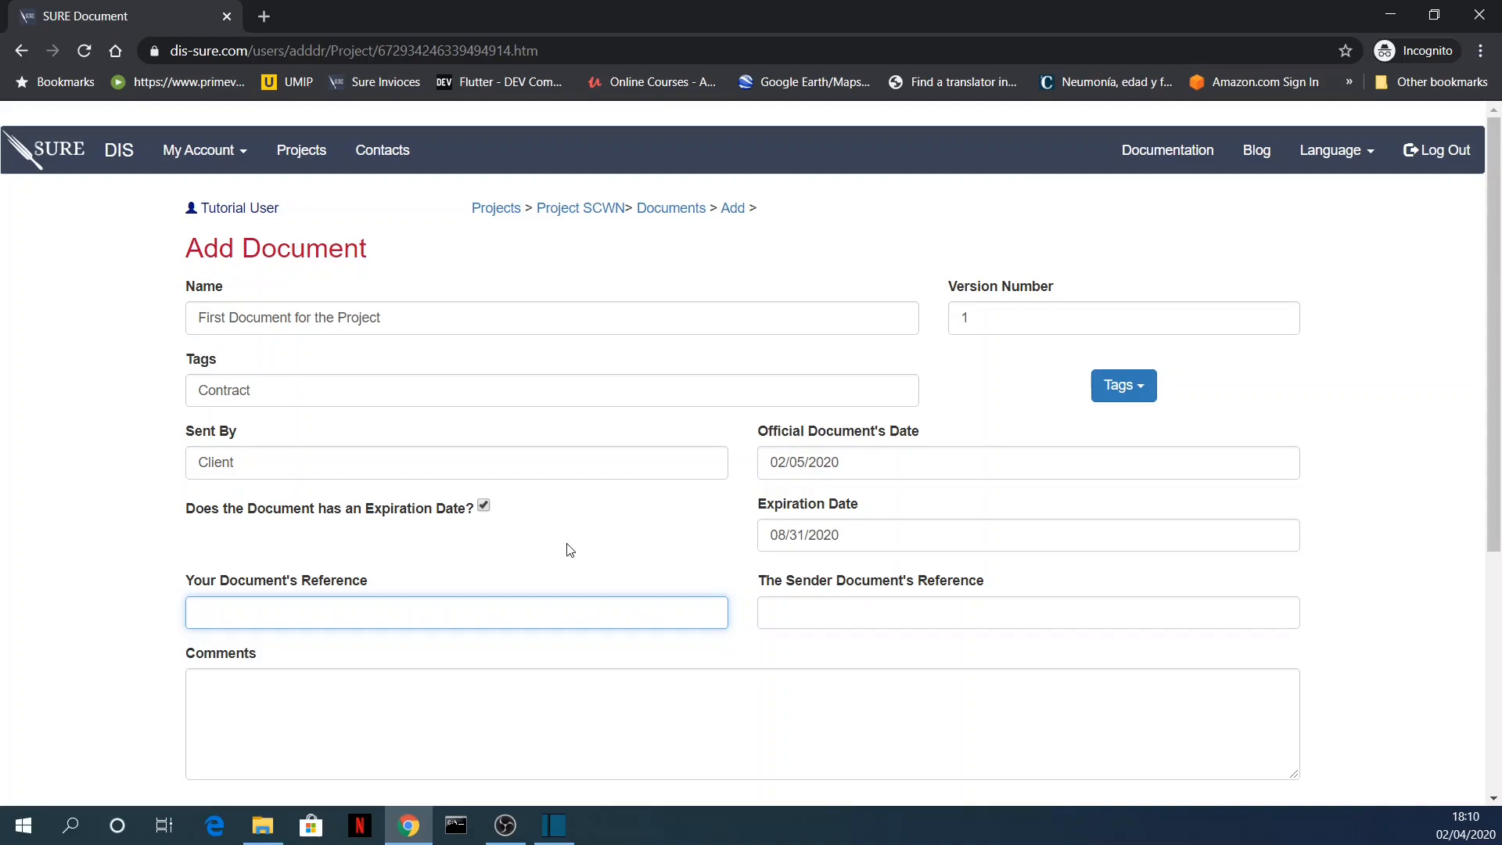
type("S")
type("CWN")
type("-25")
key("BackSpace")
key("BackSpace")
type("01")
- Leave the sender's document reference empty and enter "This are comments" as the document's comments
left_click(848, 610)
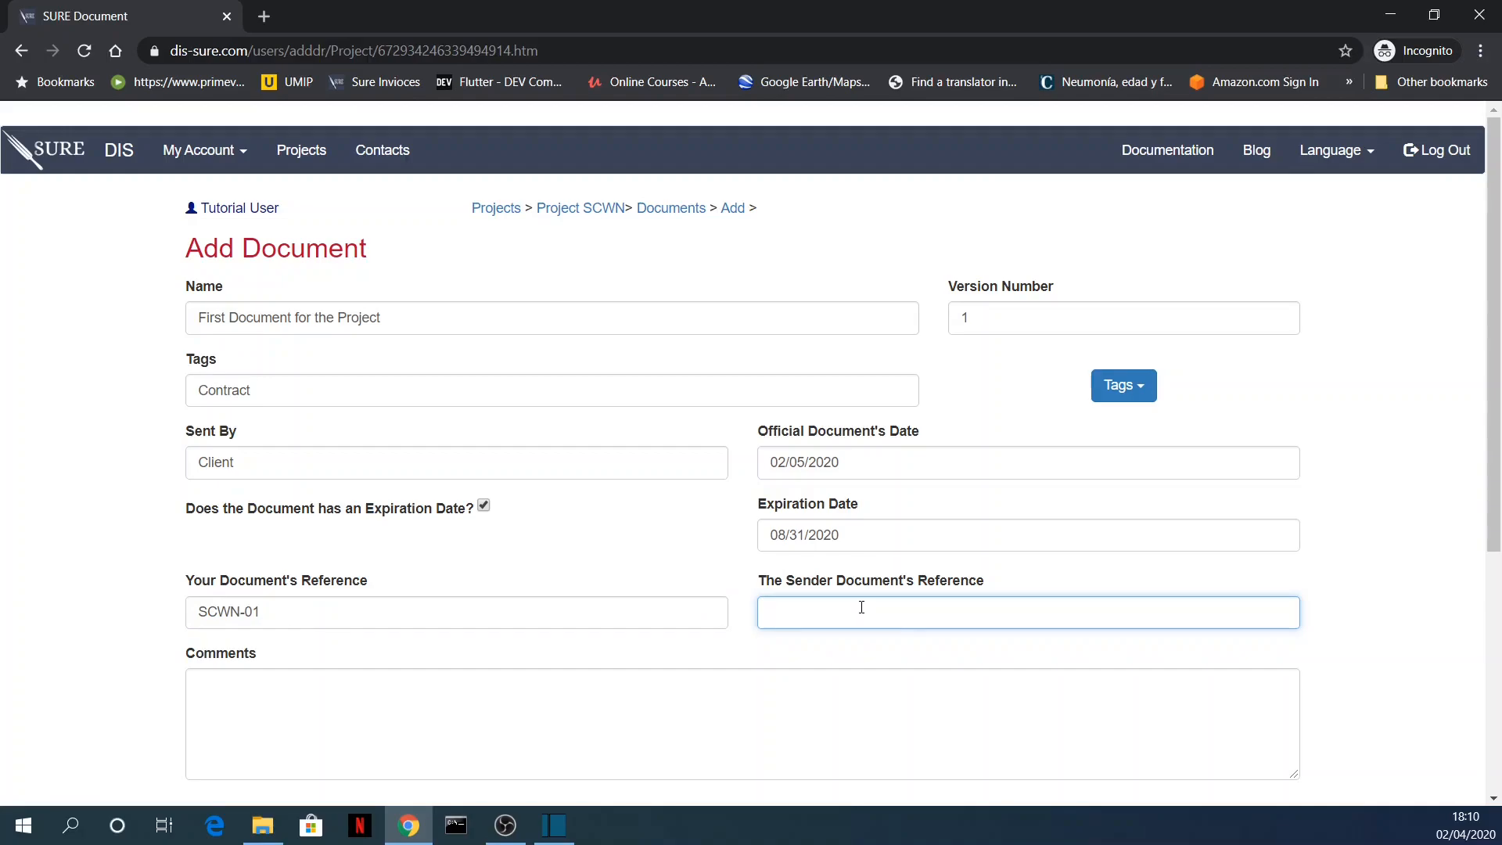
left_click(710, 702)
type("This are dmments")
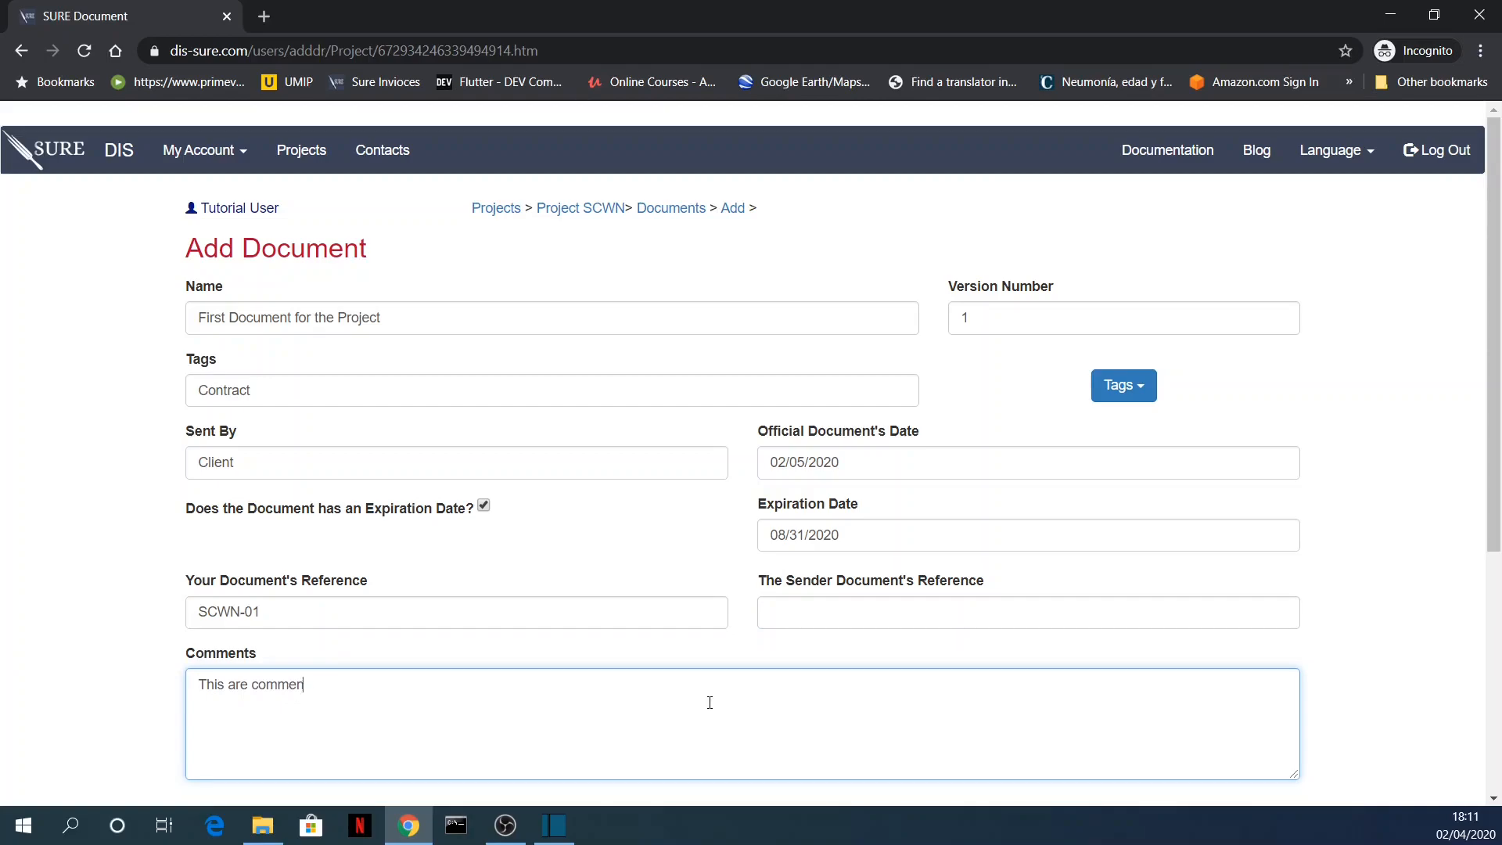
- Require approval for the document by 04/09/2020, assign both listed people as reviewers, and continue to the file upload
scroll(706, 649, "down", 5)
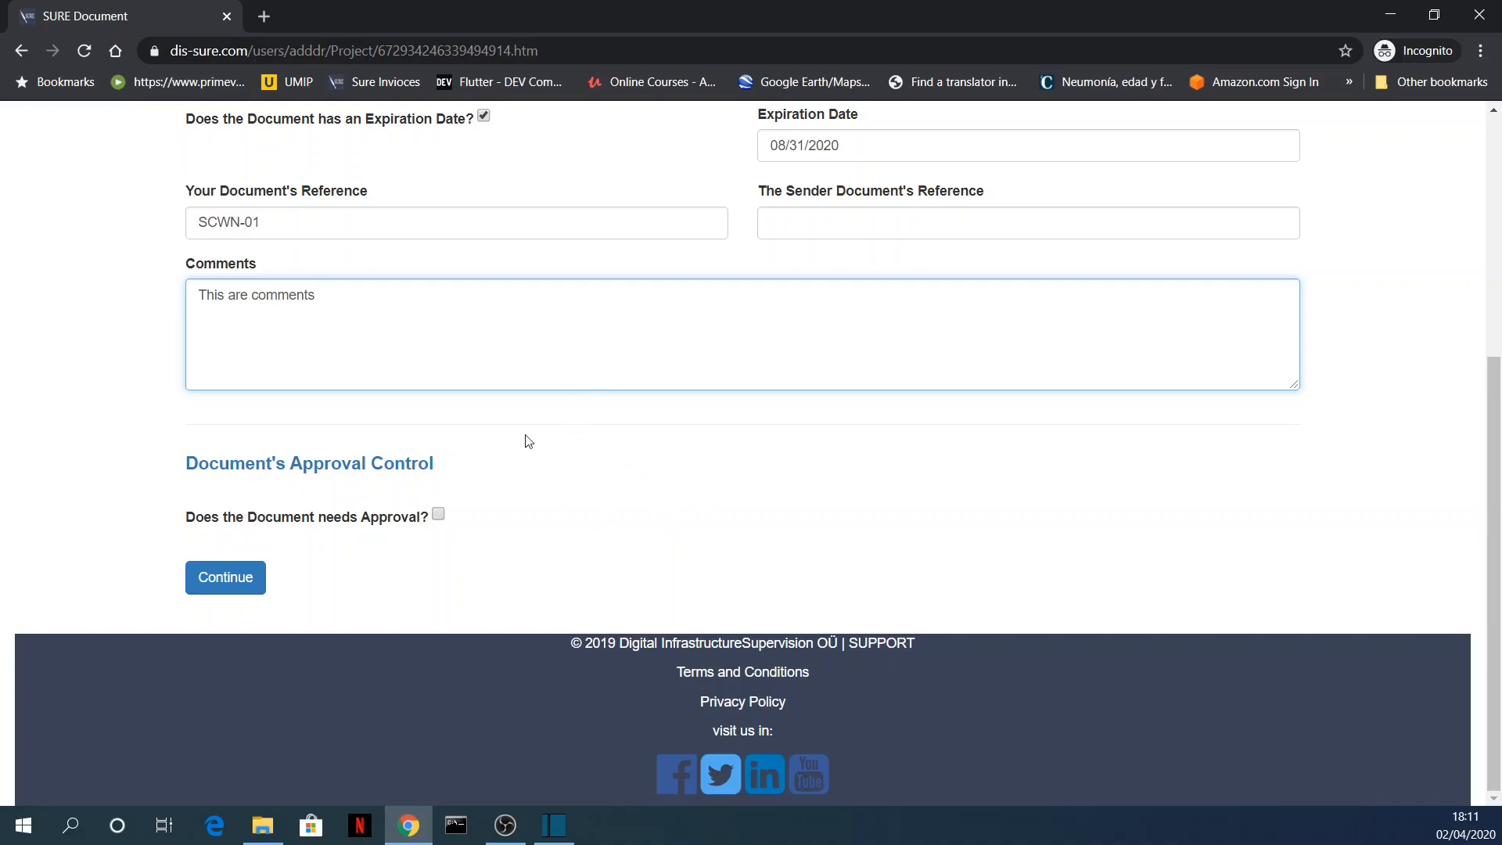
left_click(438, 514)
scroll(619, 505, "down", 2)
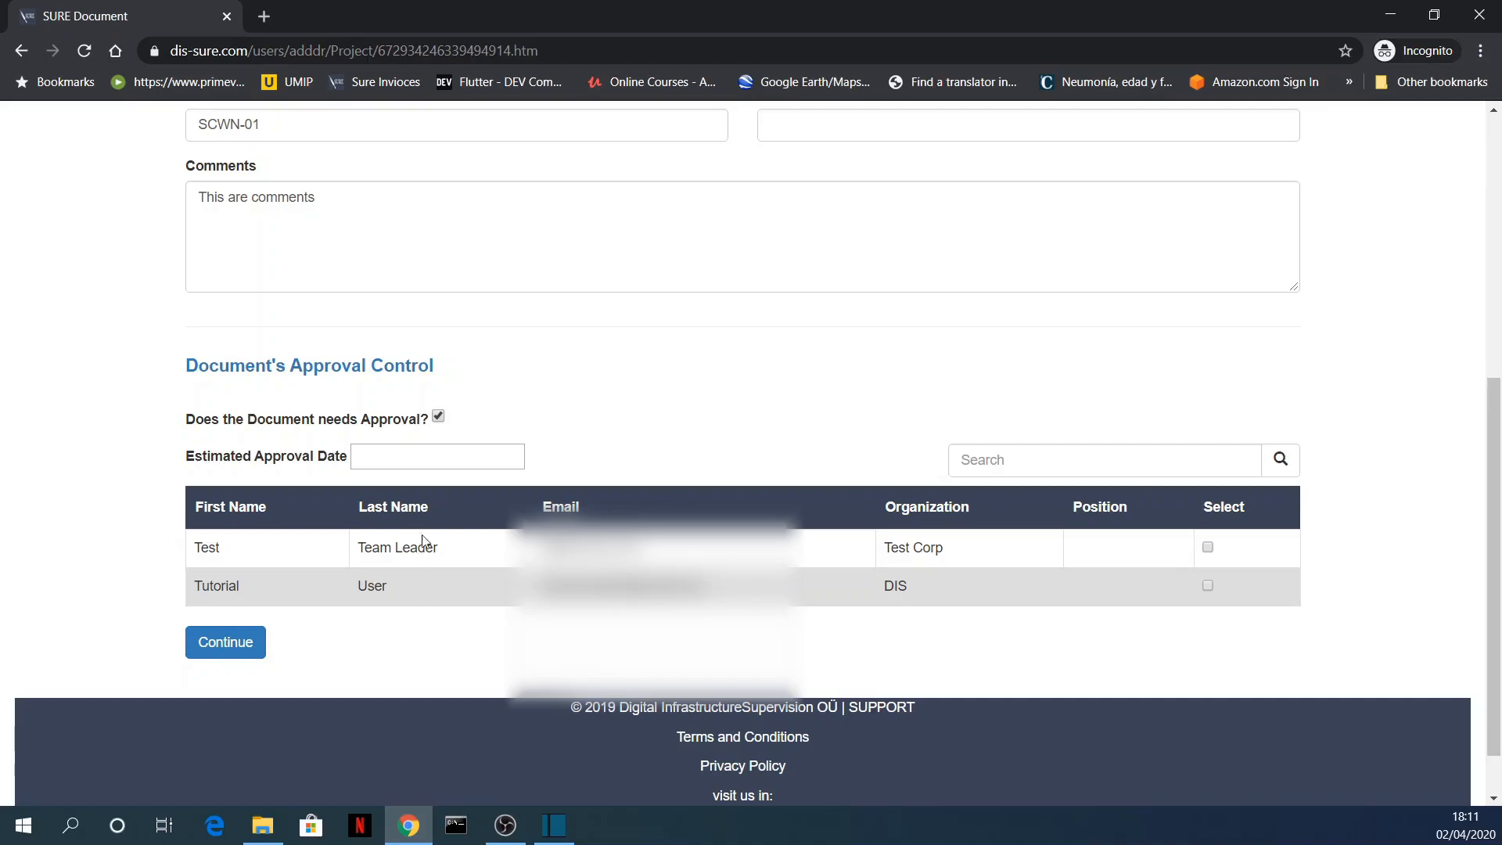
left_click(433, 458)
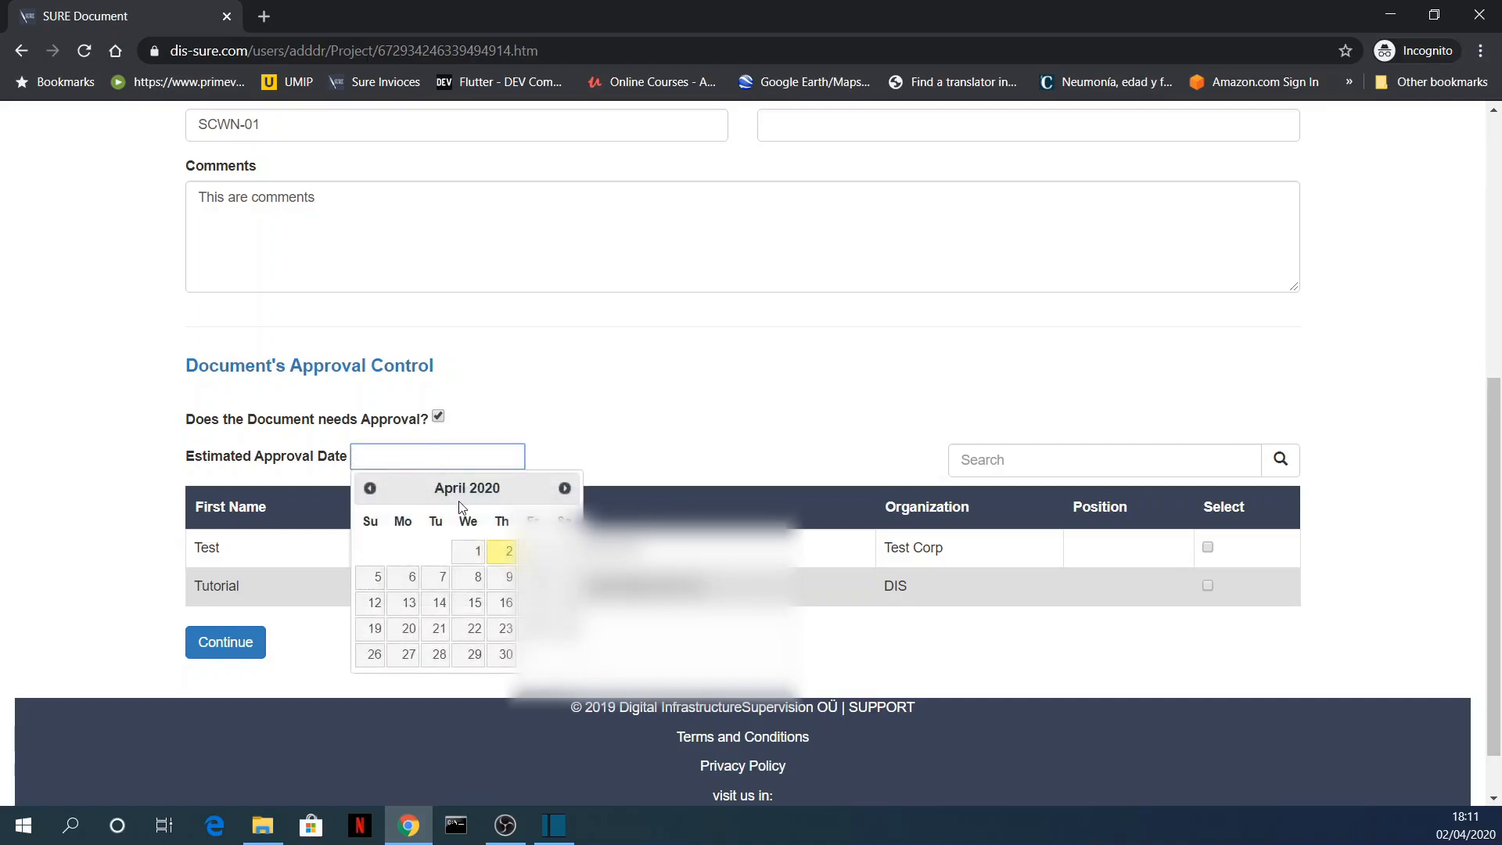
left_click(507, 577)
left_click(1207, 547)
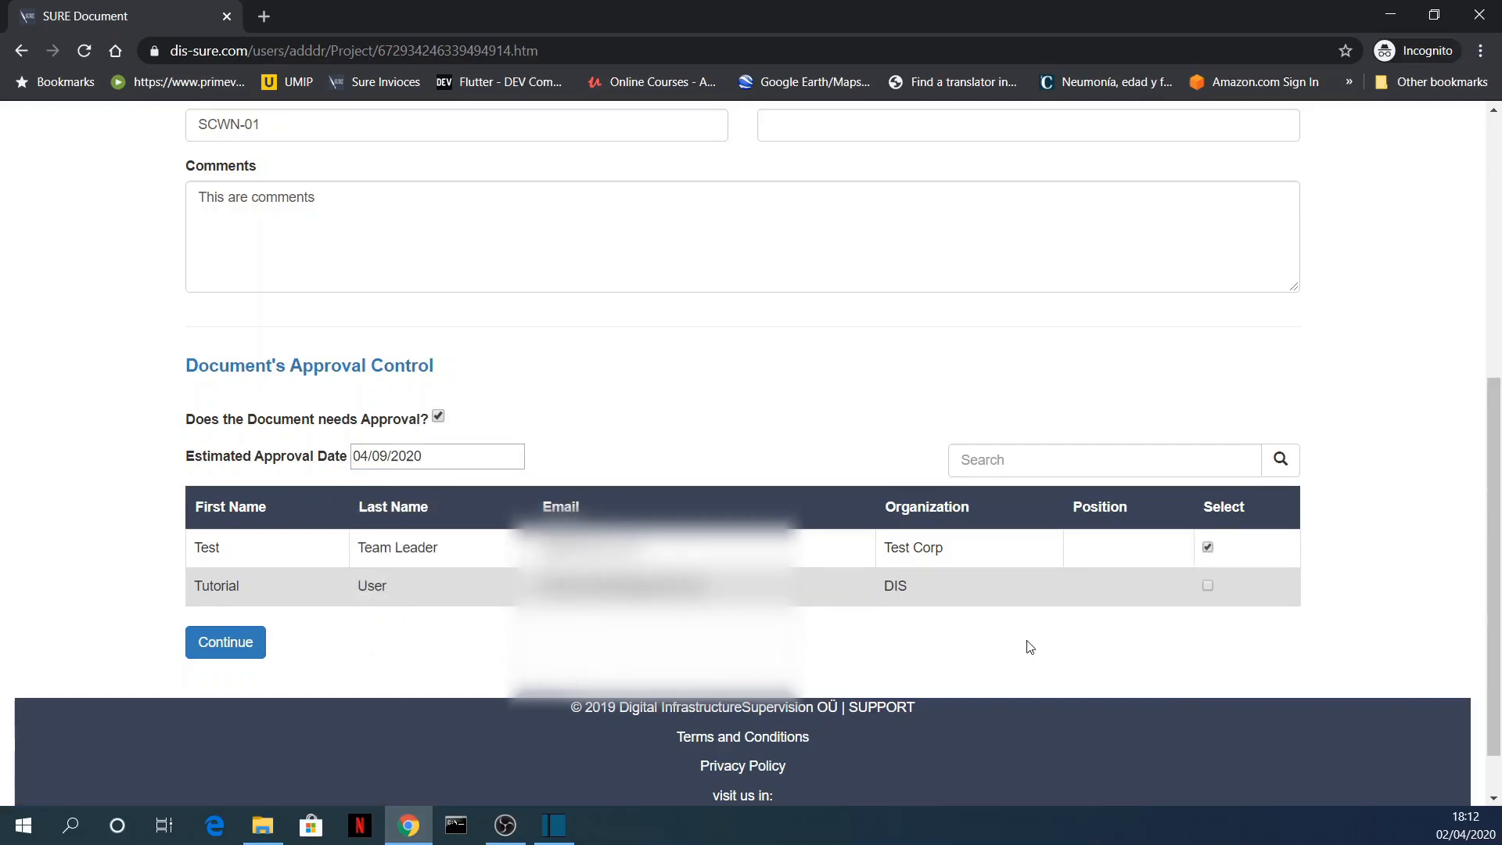
left_click(1207, 587)
left_click(238, 646)
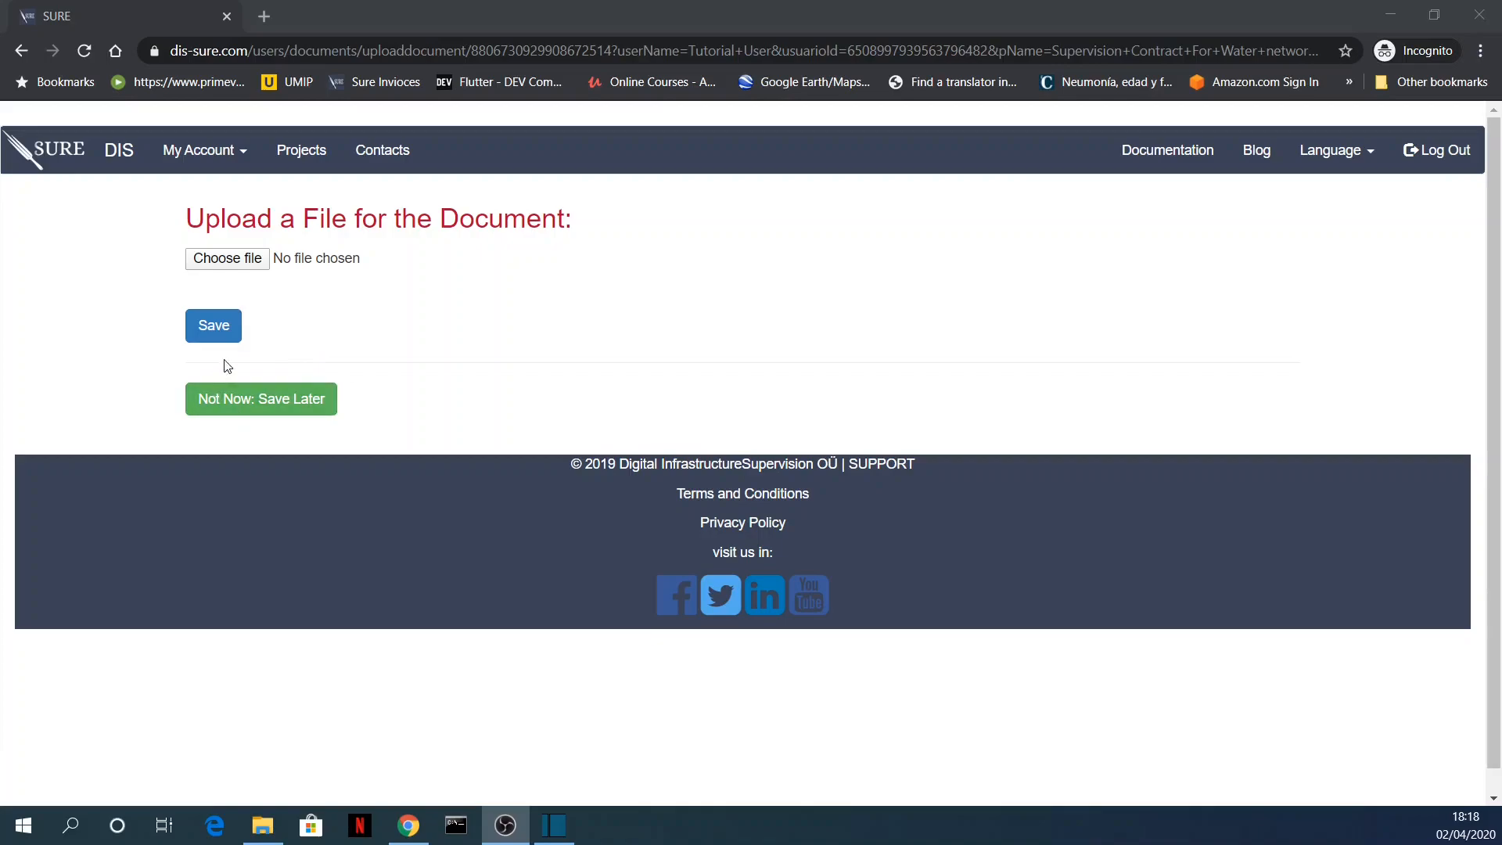
- Choose 29128.pdf from the Descargas folder as the document's file and save the upload
left_click(235, 264)
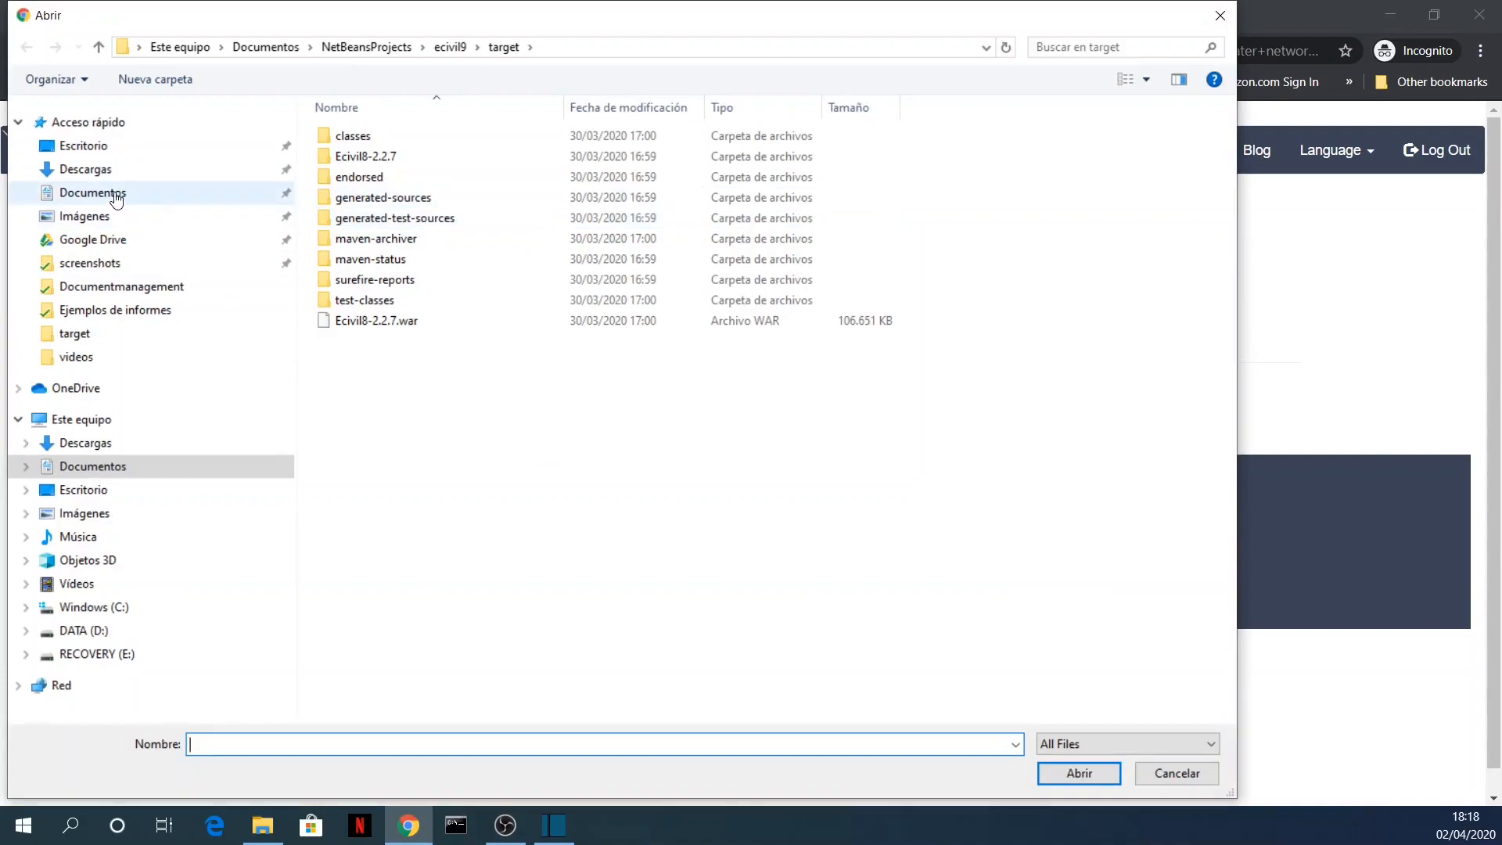
left_click(117, 194)
left_click(110, 169)
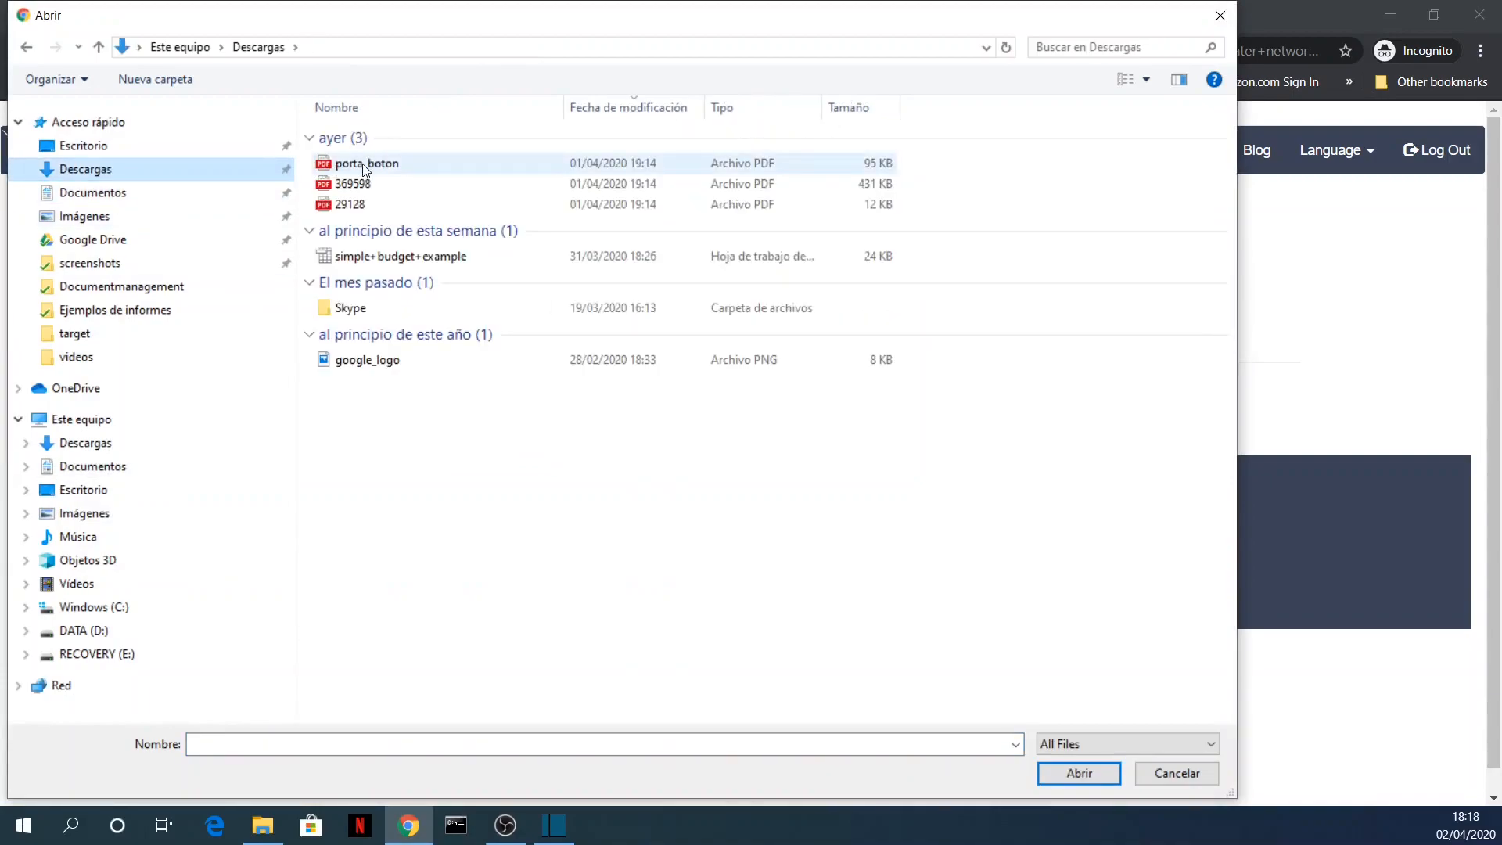
double_click(354, 205)
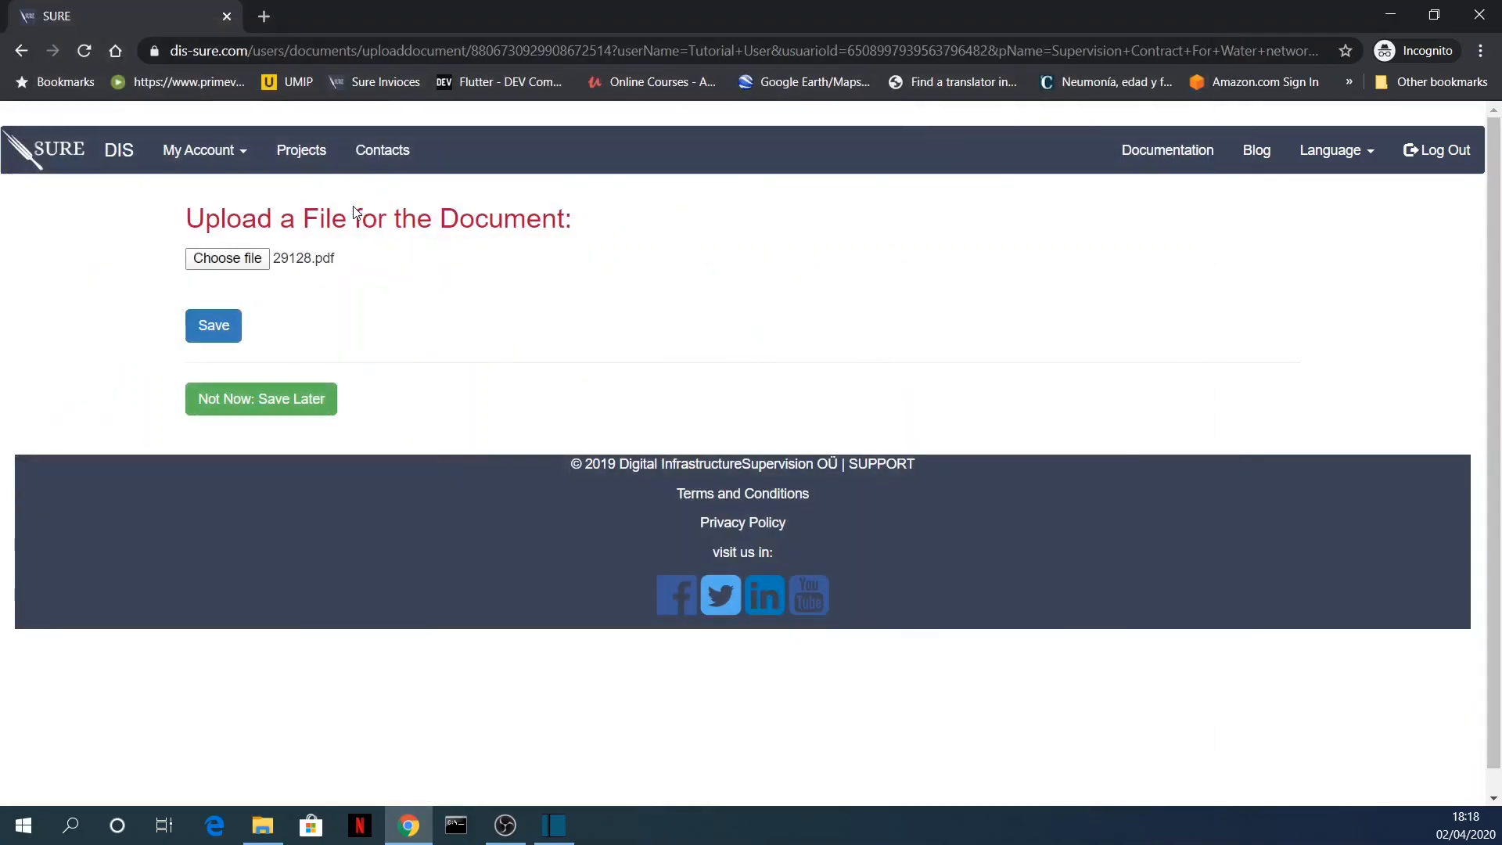
left_click(227, 328)
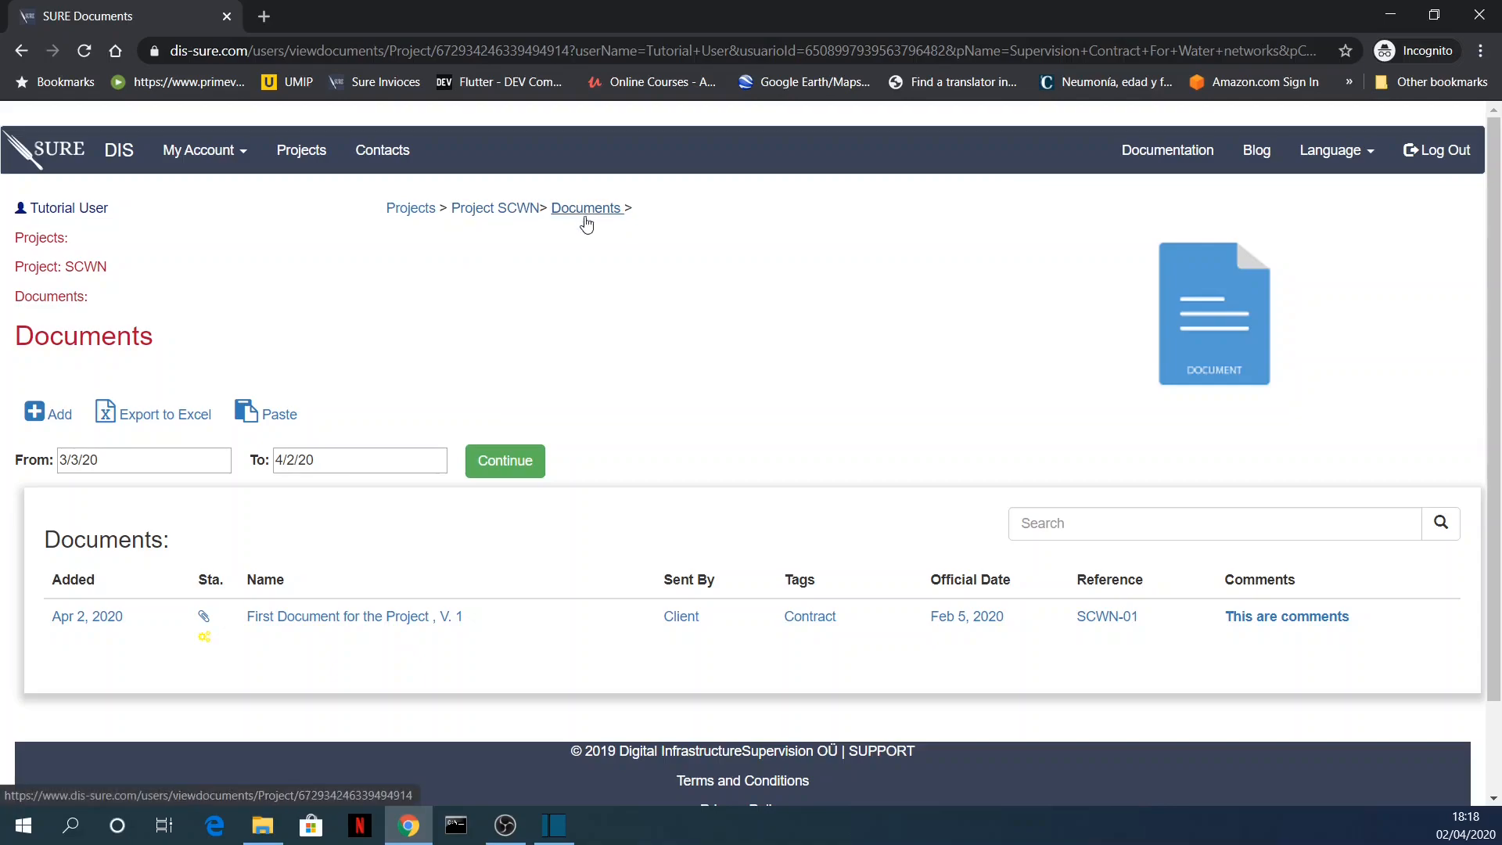
- Download the file attached to "First Document for the Project" from the project's document list
scroll(626, 384, "down", 1)
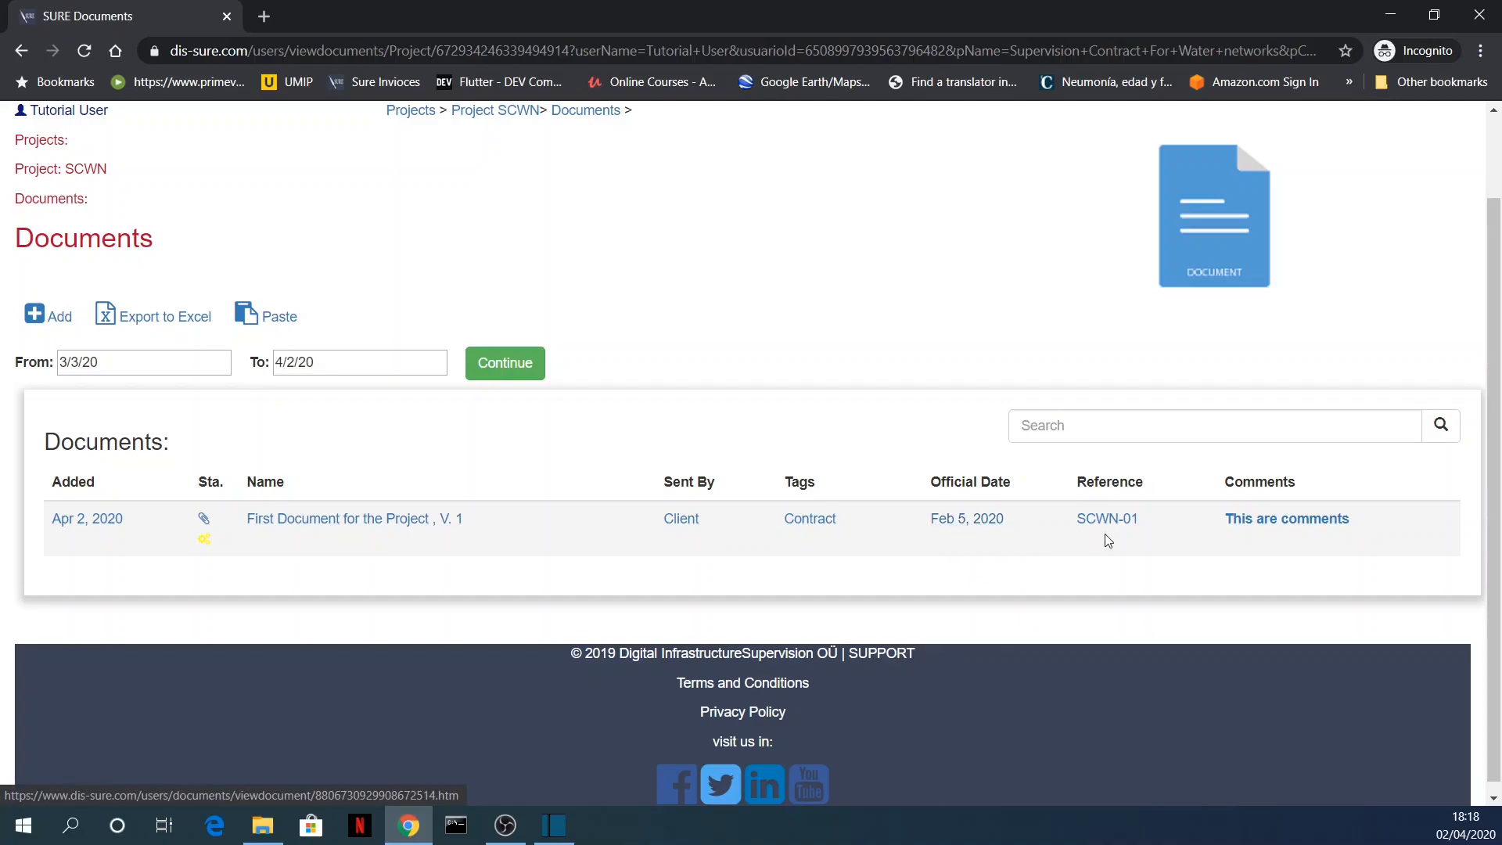
left_click(1056, 435)
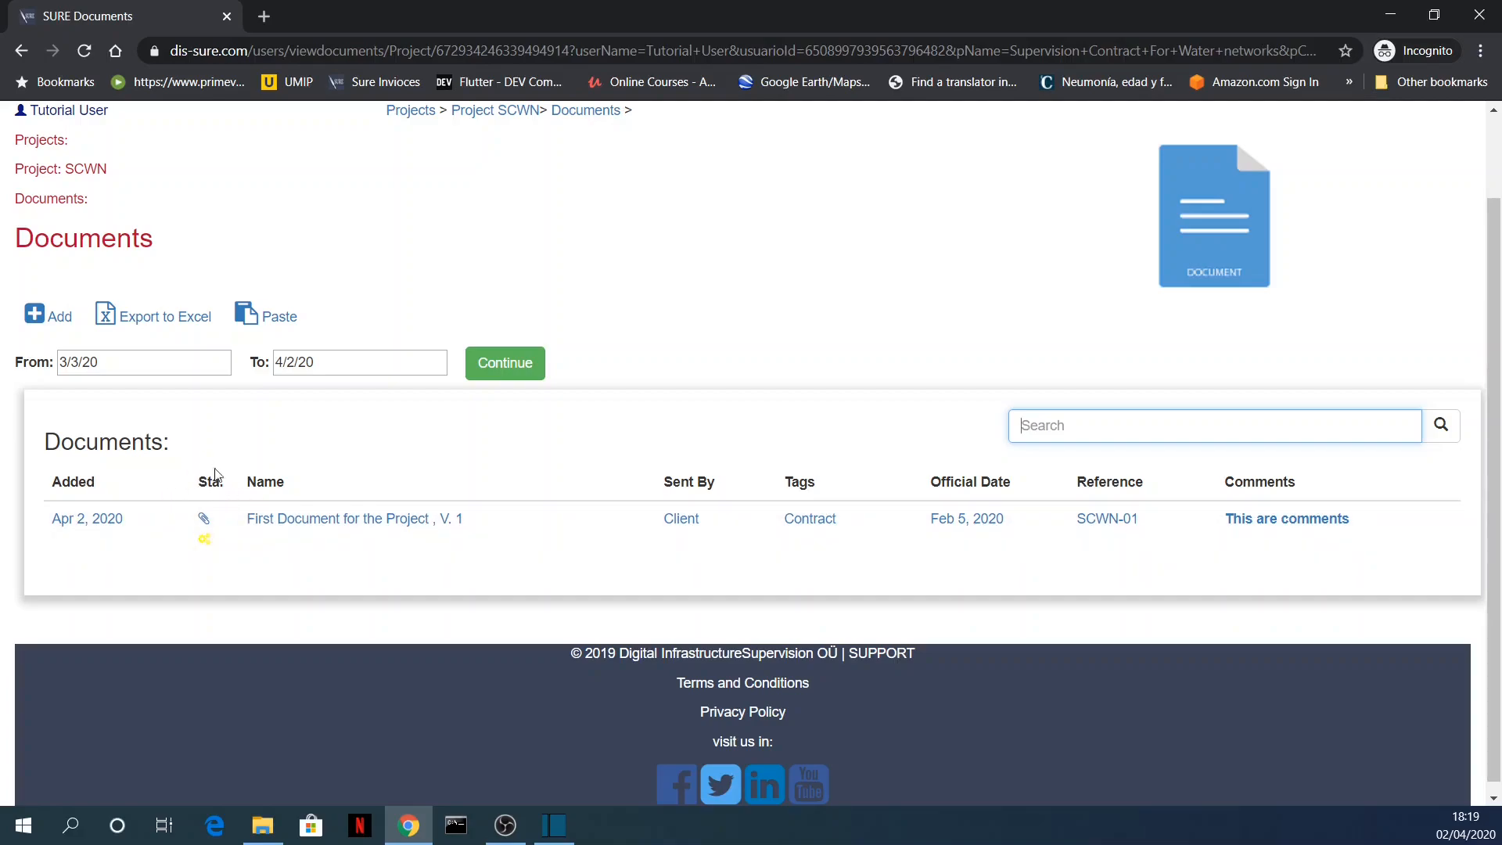
left_click(204, 520)
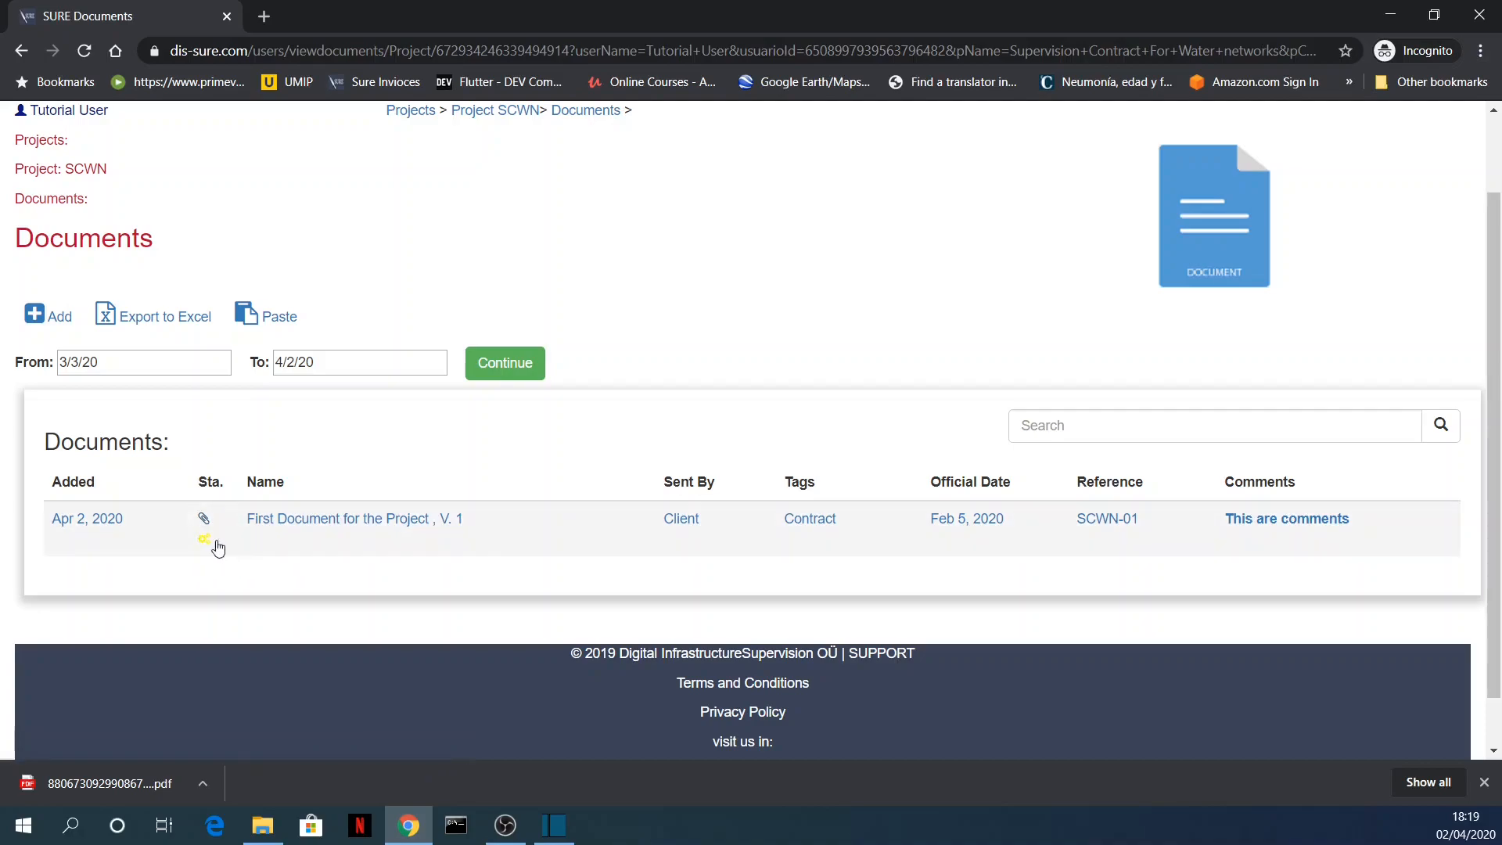
- Open "First Document for the Project" and examine its approval status, details, comments and reviewers
left_click(355, 521)
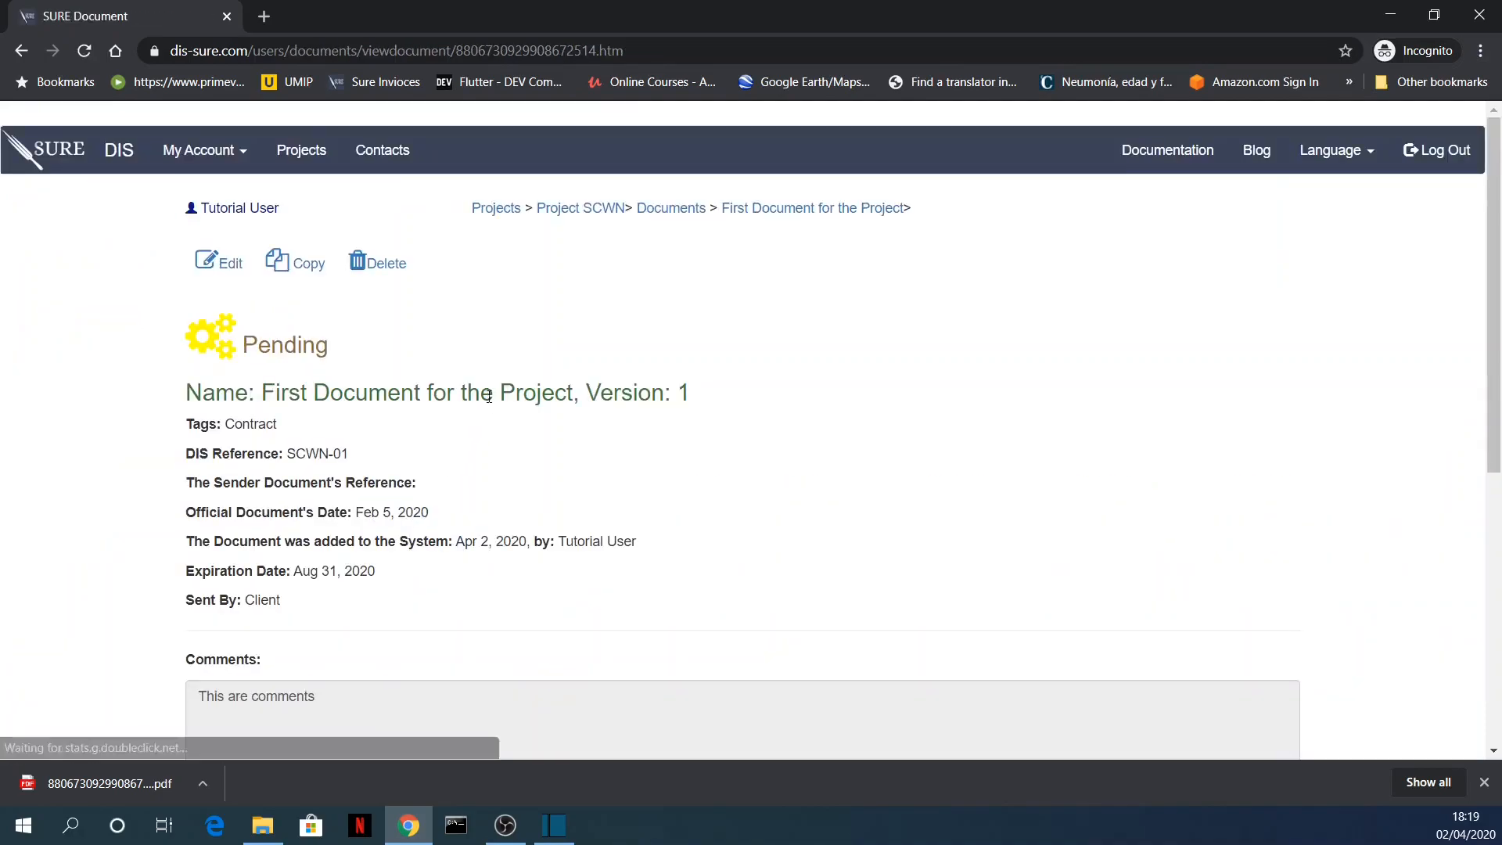
scroll(496, 352, "down", 1)
scroll(495, 352, "up", 1)
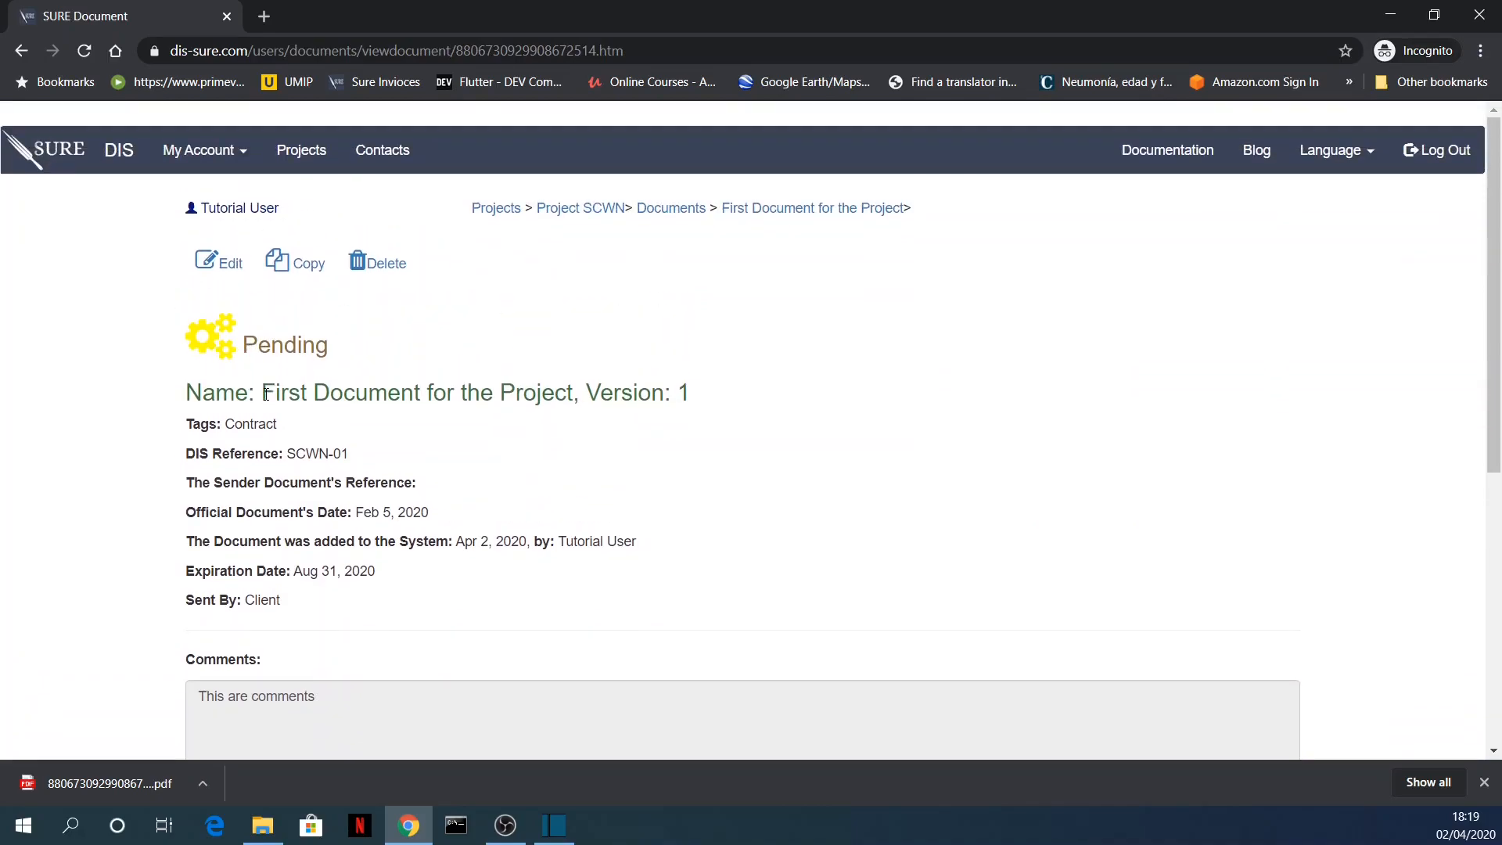
left_click_drag(275, 392, 701, 406)
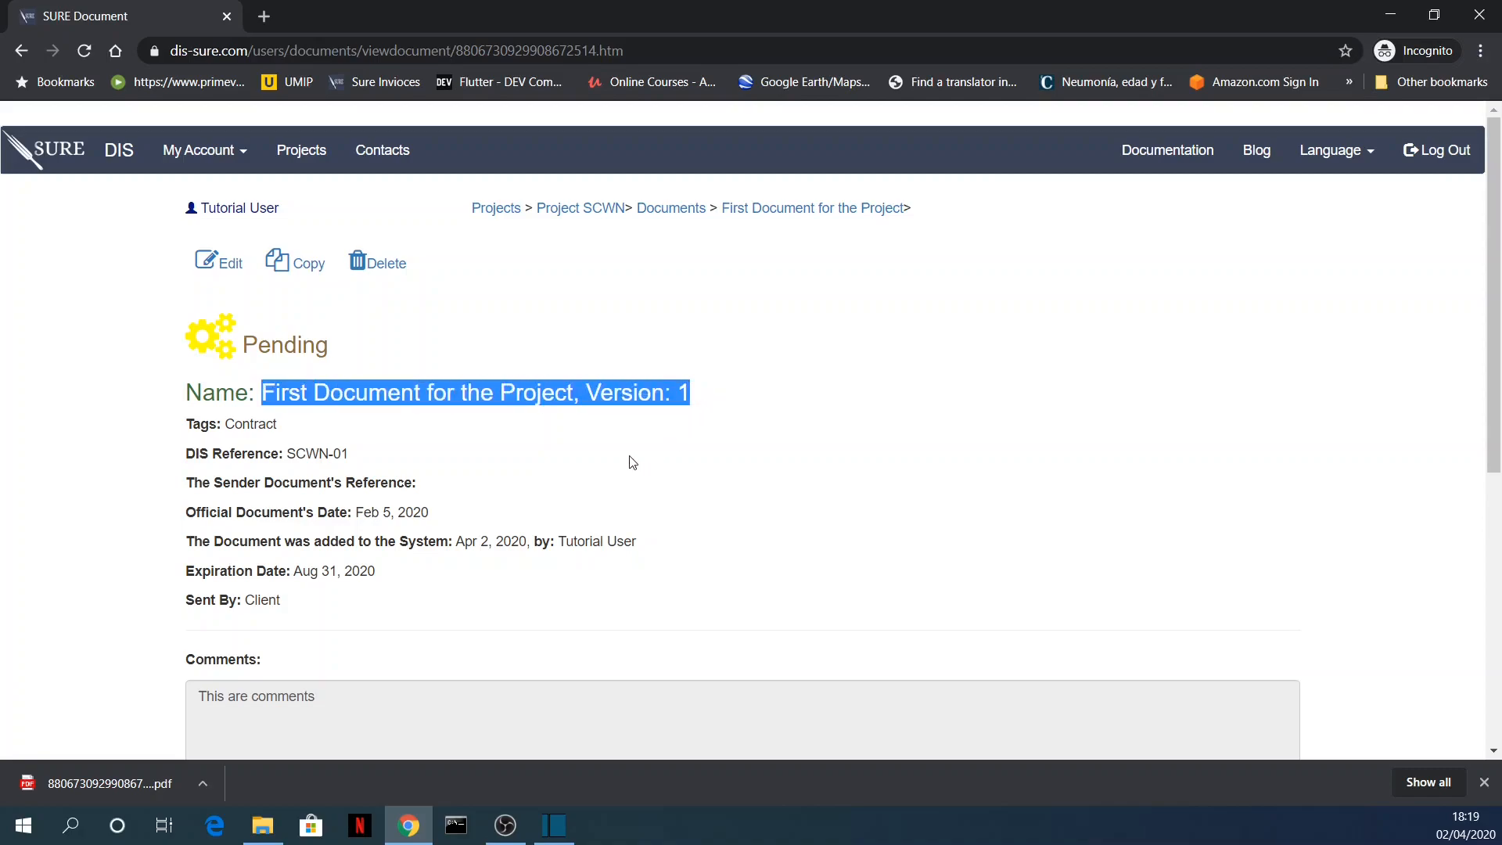
left_click_drag(345, 354, 221, 349)
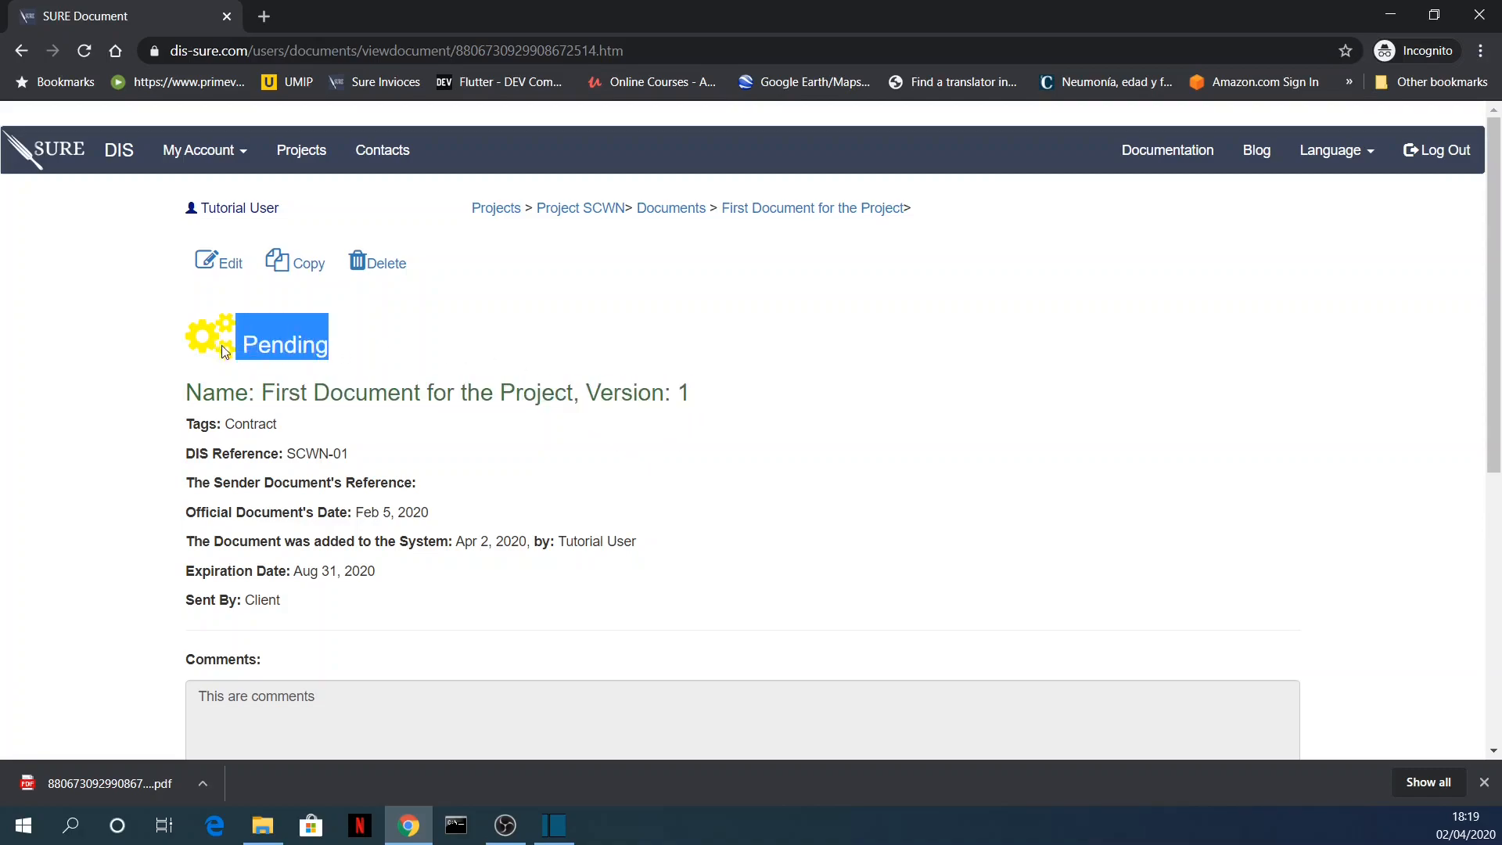
scroll(535, 414, "down", 1)
scroll(535, 414, "down", 2)
scroll(535, 414, "down", 4)
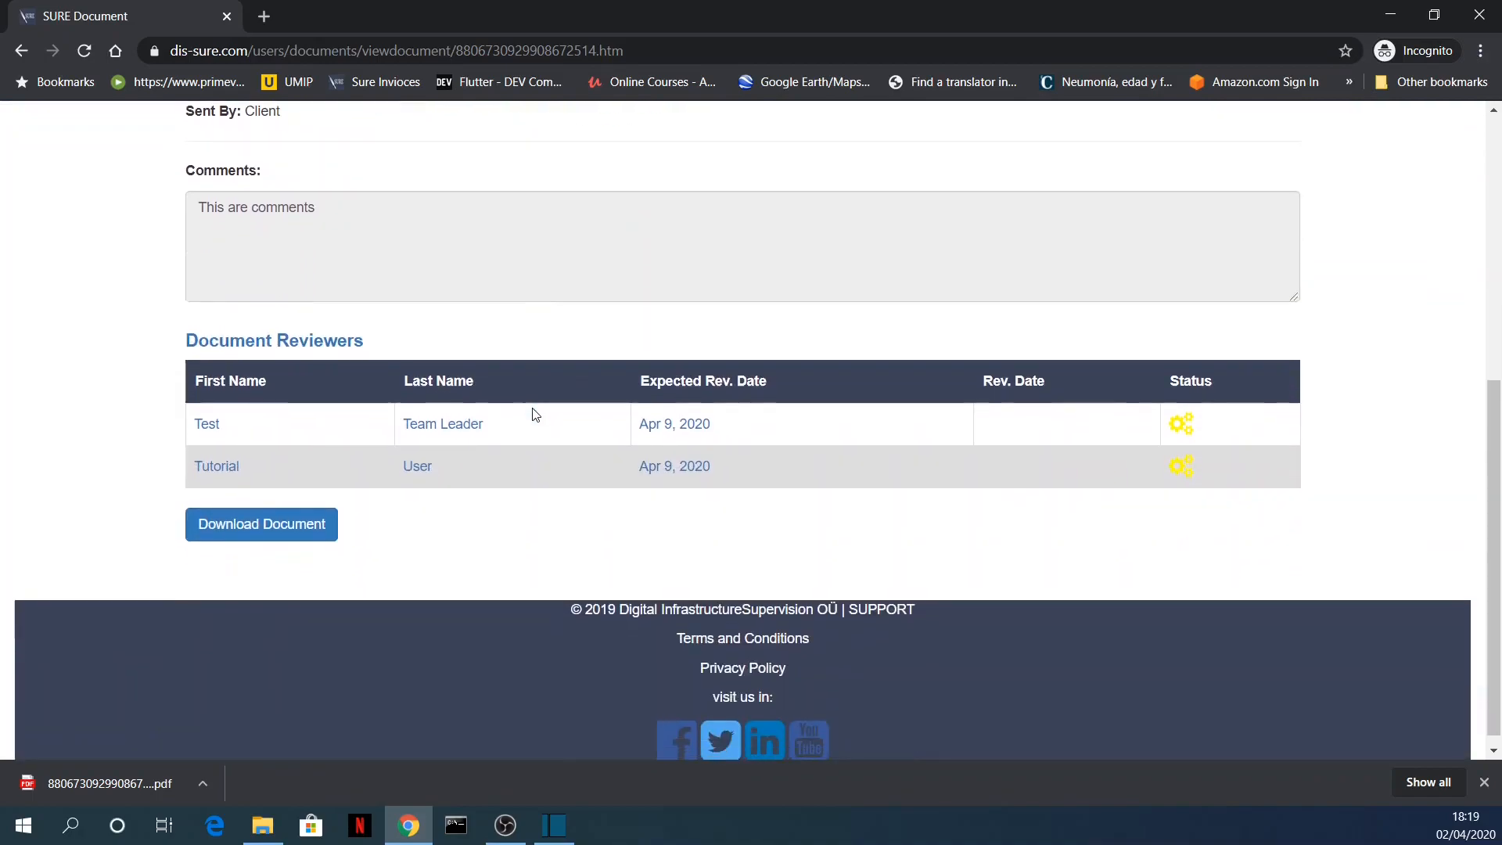
scroll(500, 352, "up", 6)
scroll(438, 375, "down", 6)
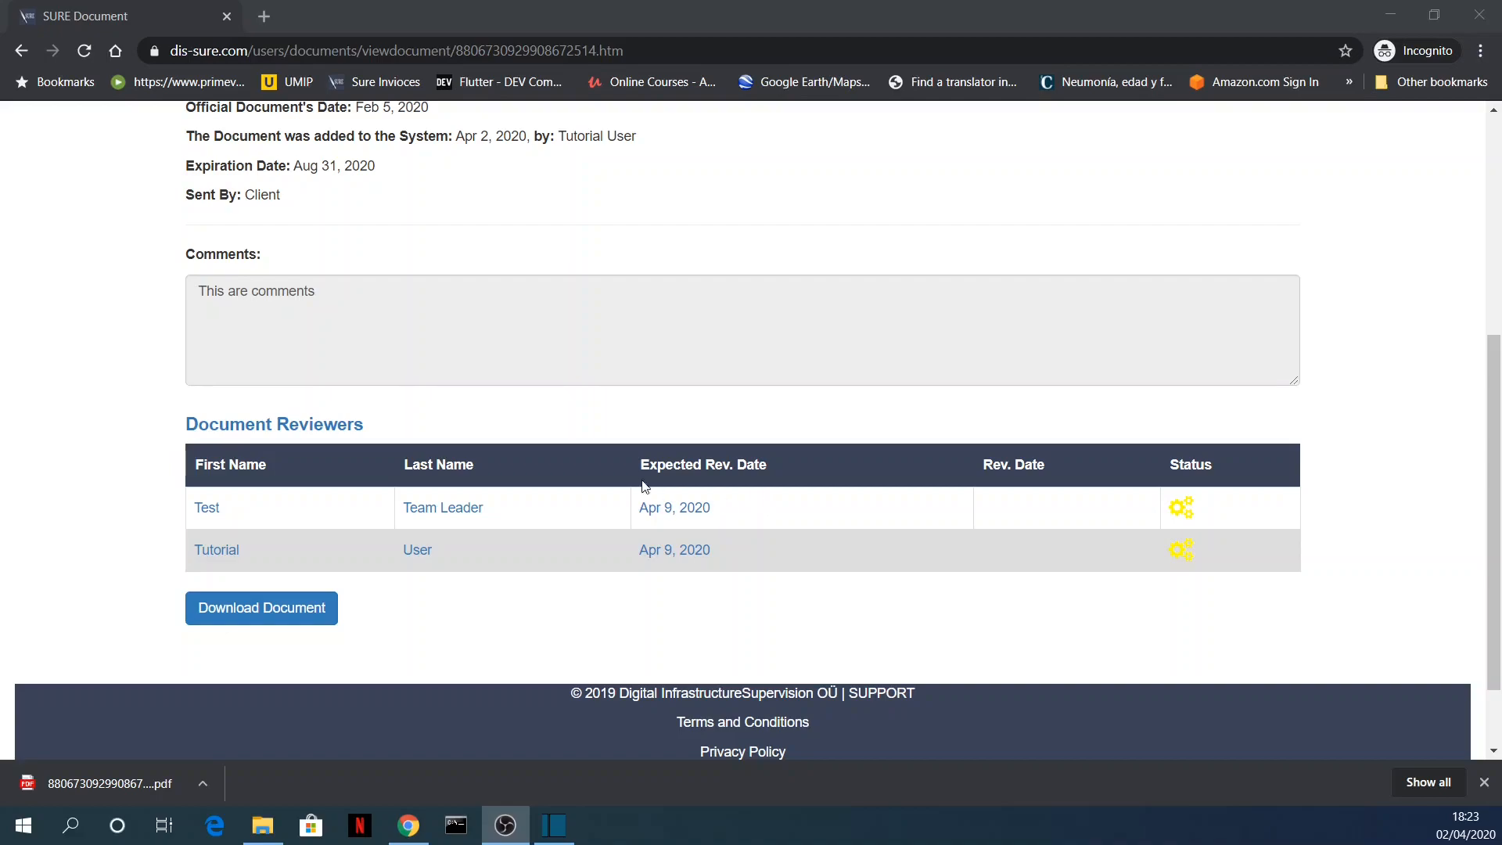
scroll(696, 446, "up", 1)
scroll(696, 346, "down", 3)
scroll(749, 485, "up", 4)
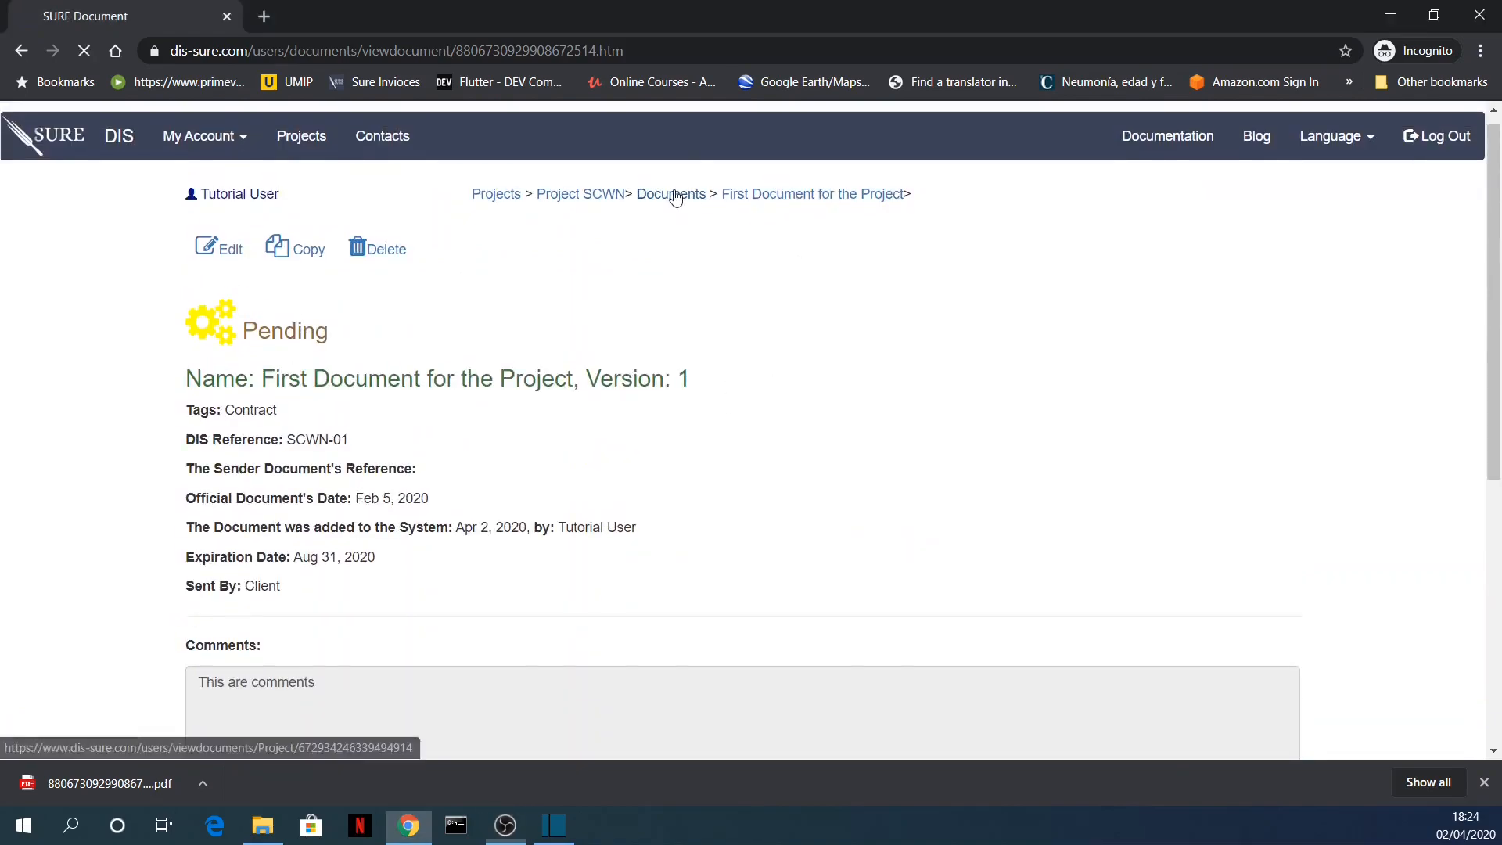
- Return to the Project SCWN page through its document list and examine the documents pending your review
left_click(682, 194)
left_click(500, 212)
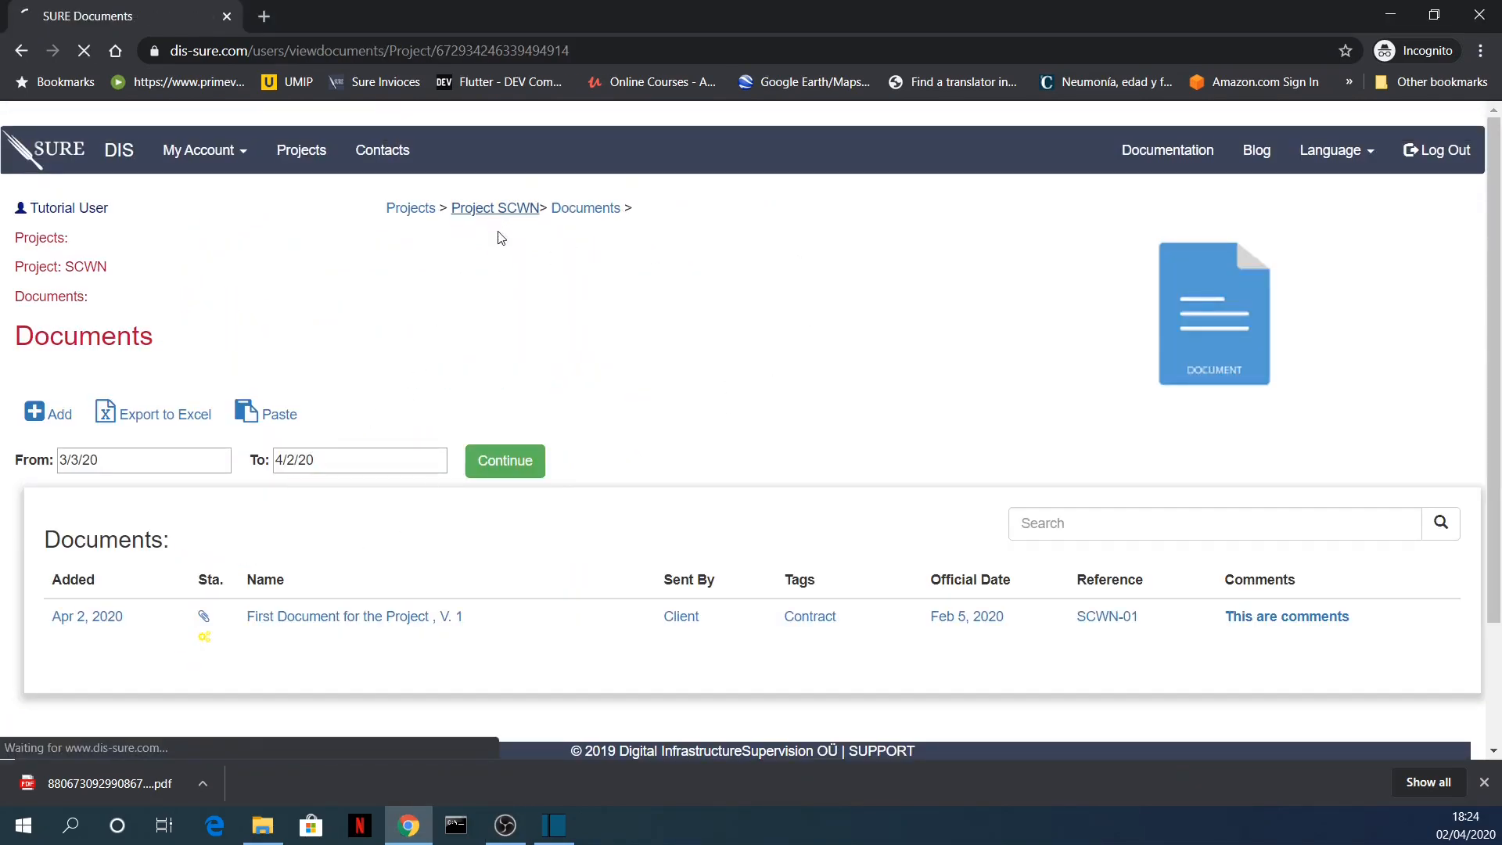
scroll(438, 508, "down", 3)
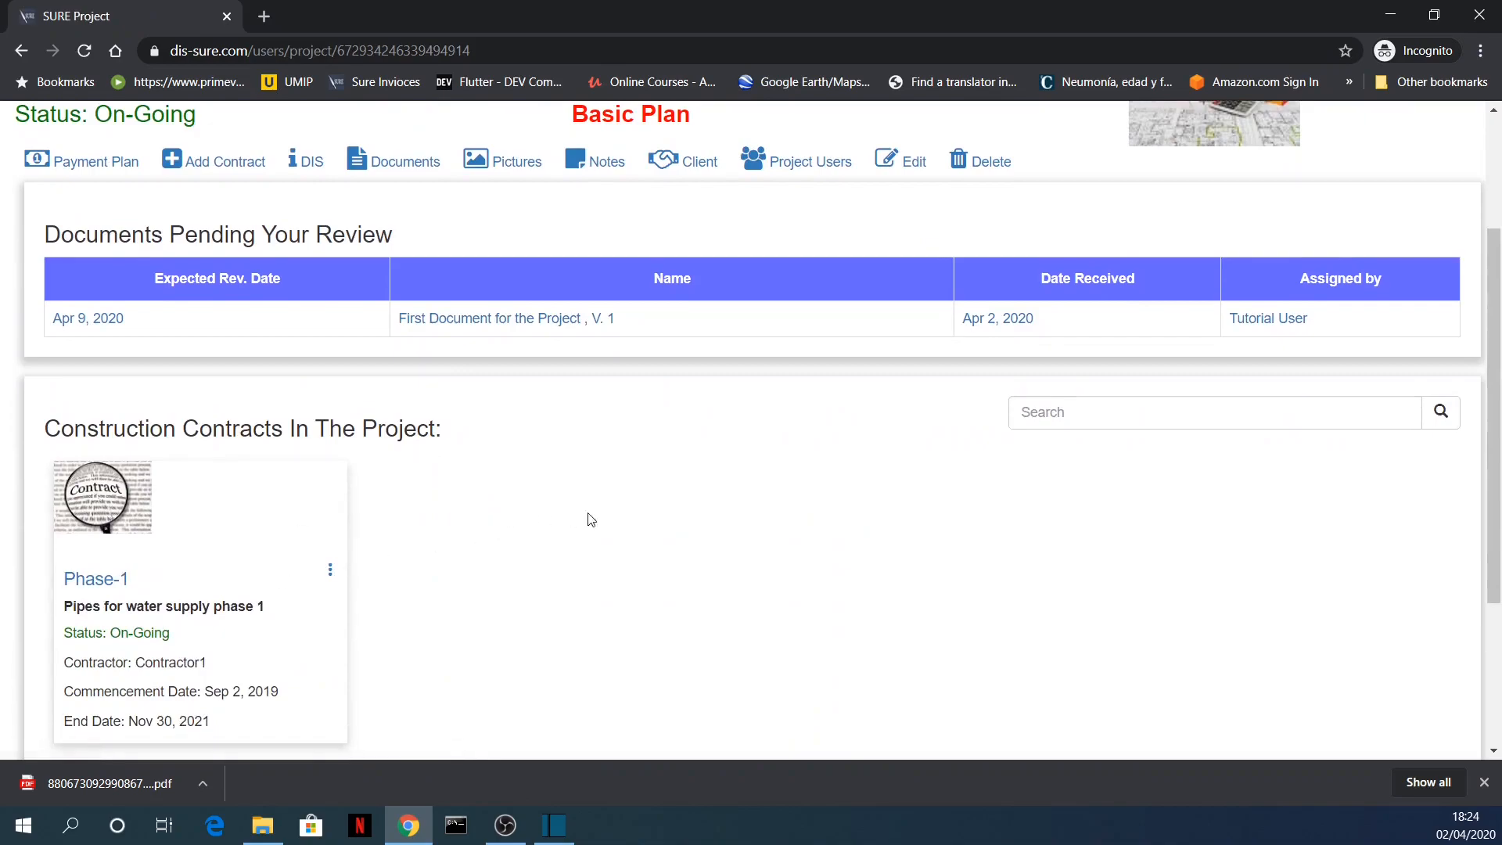
scroll(661, 491, "down", 3)
scroll(637, 484, "up", 6)
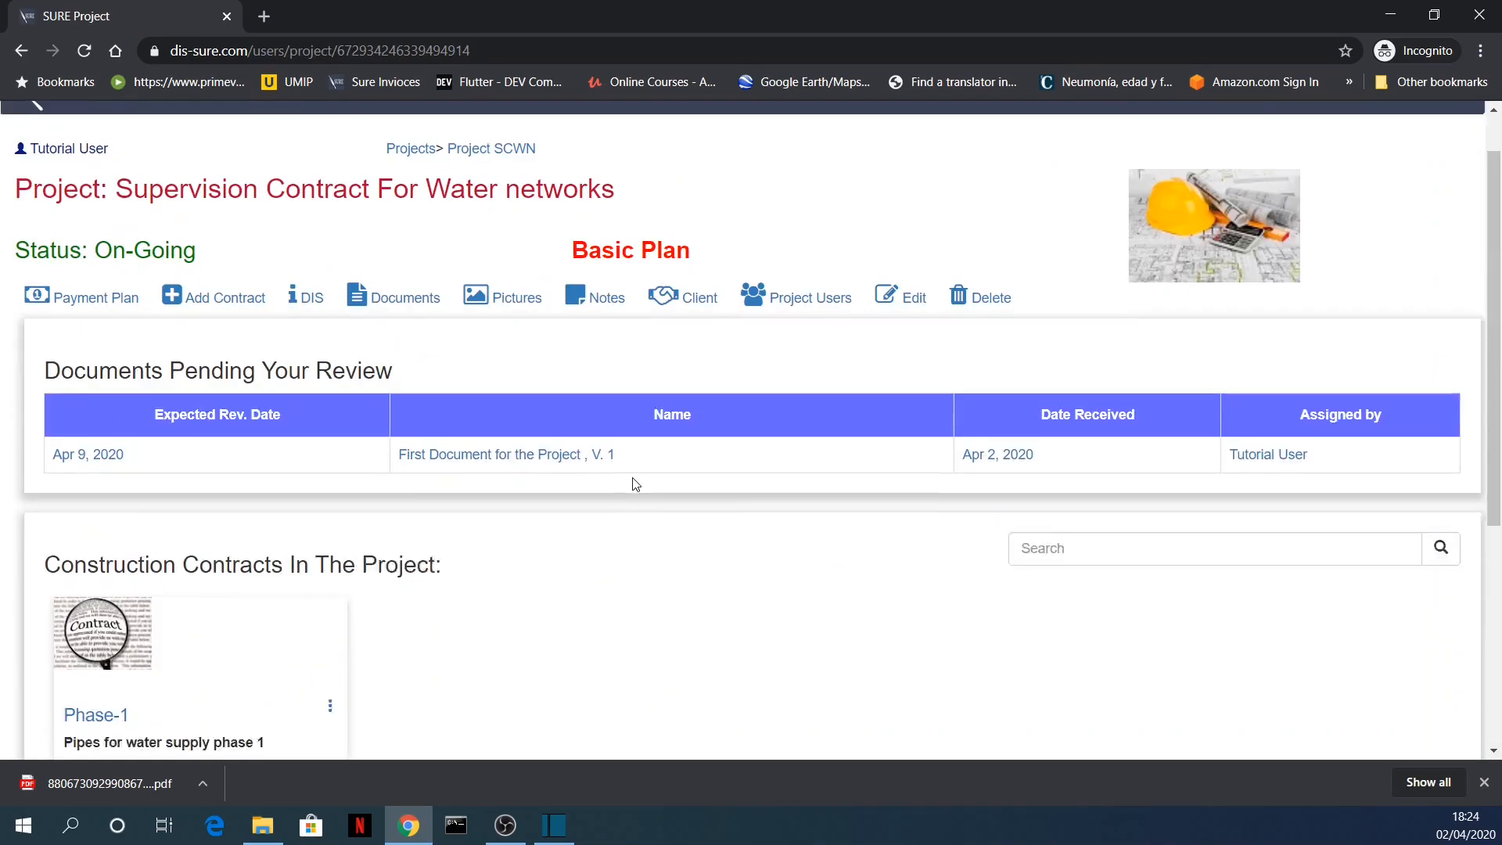